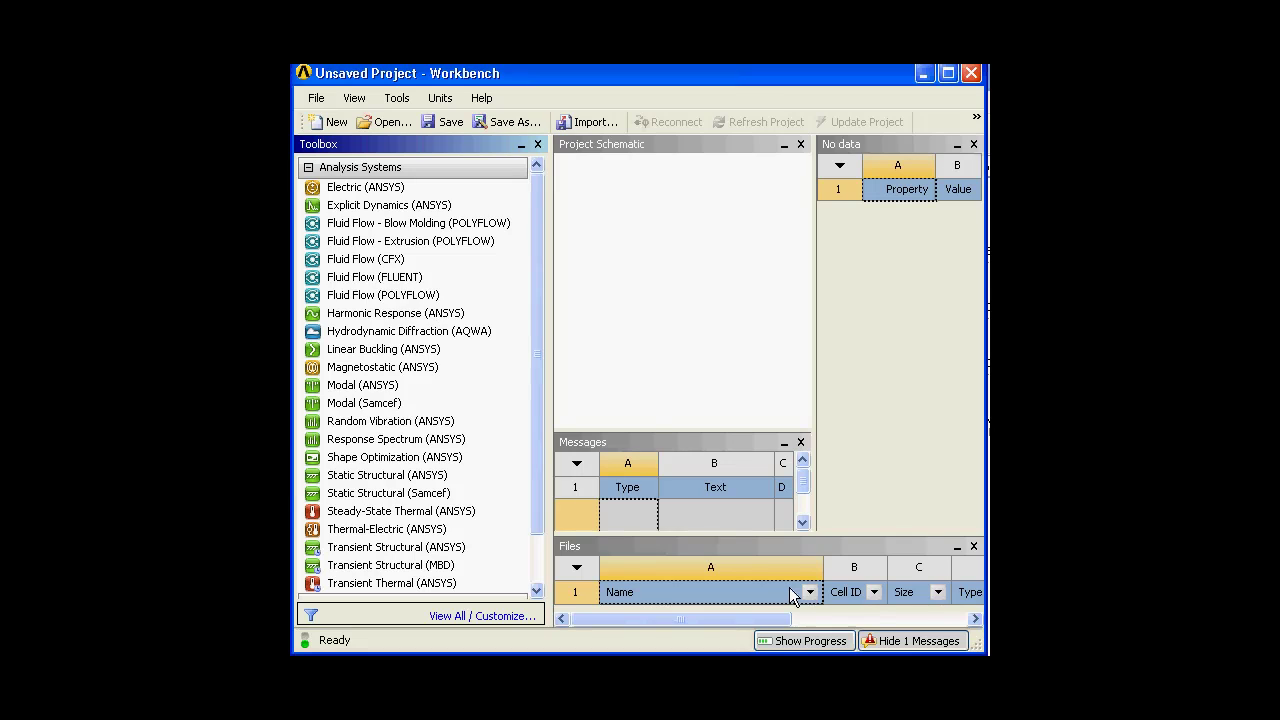
Collapse the Analysis Systems group in the toolbox and look over the project file commands and recent projects
click(309, 168)
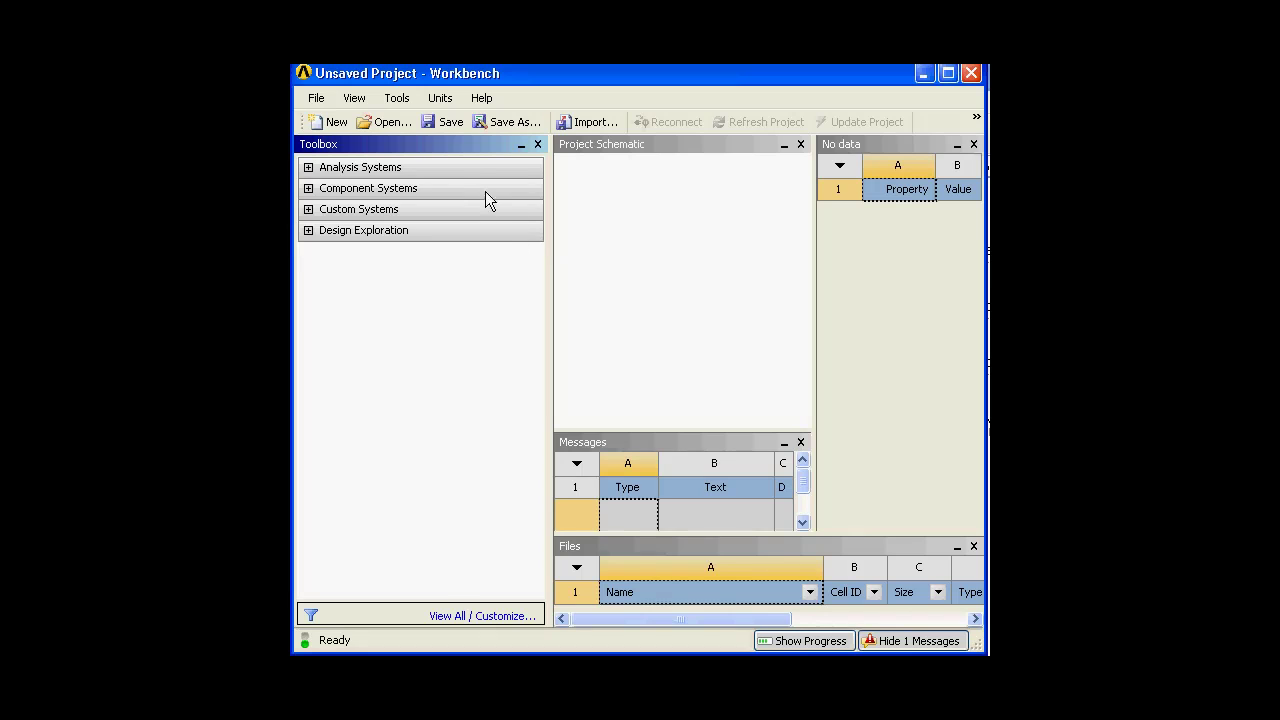
click(318, 99)
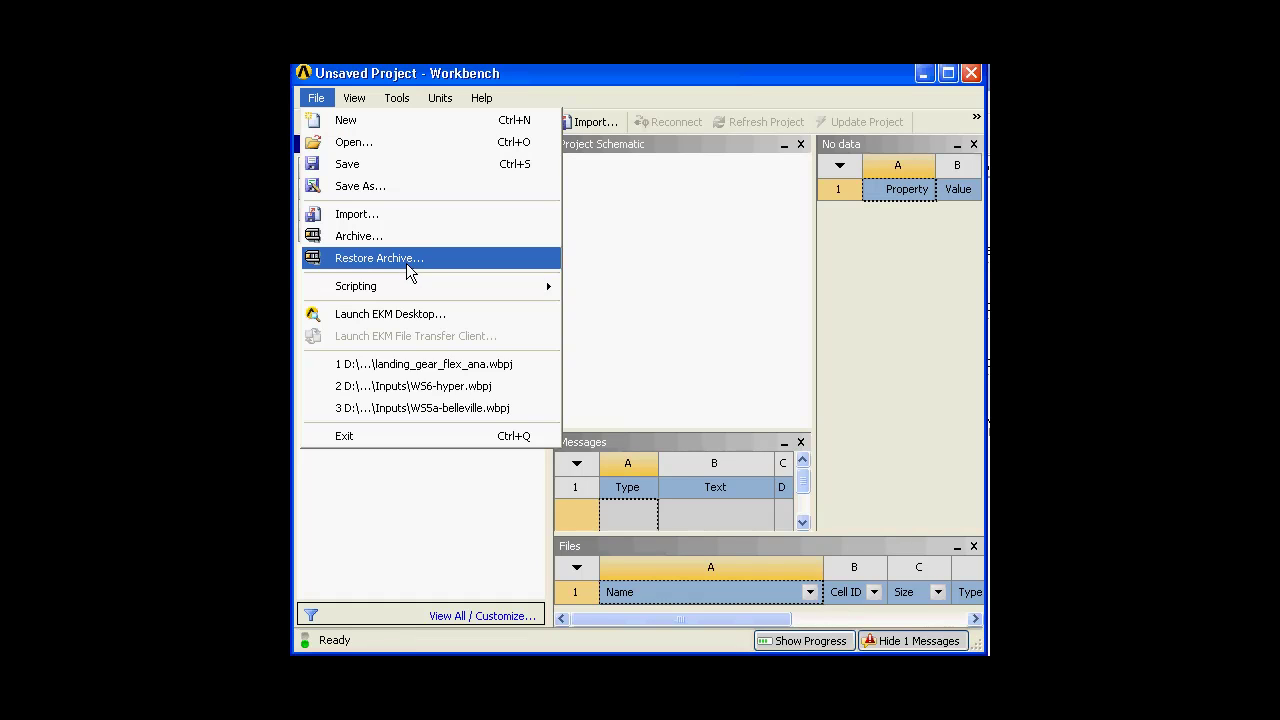
mouse_move(409, 281)
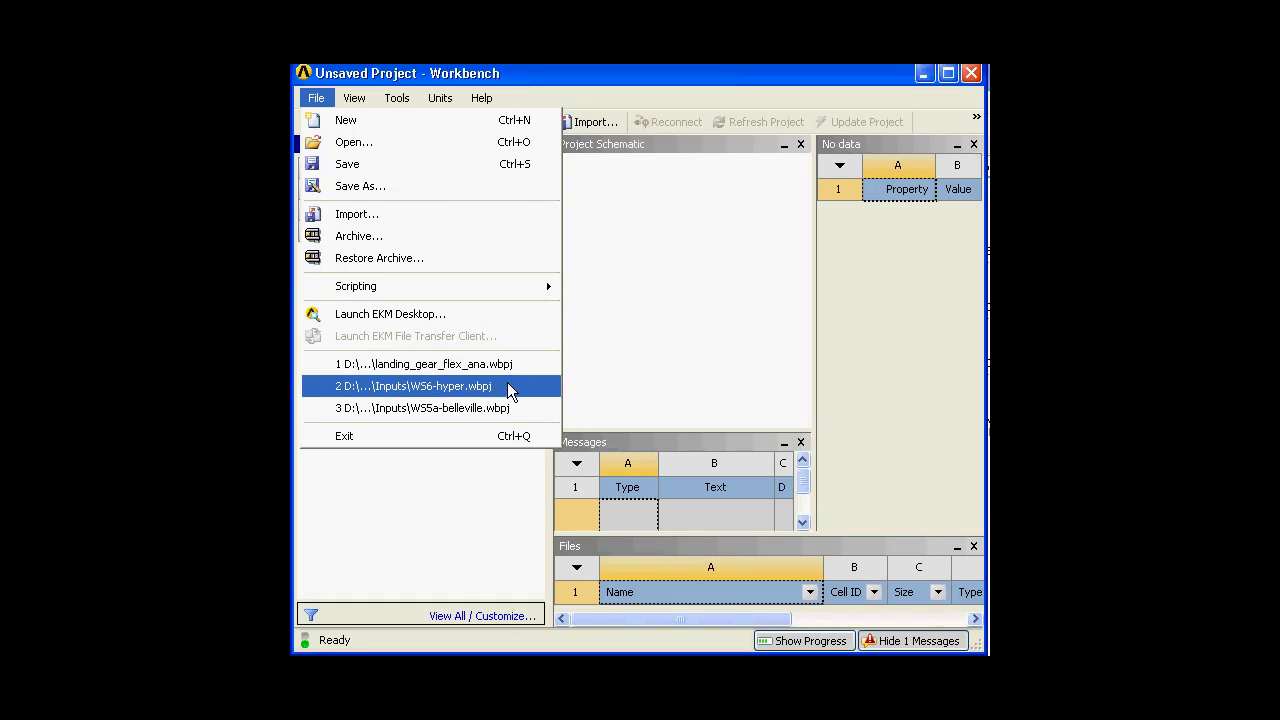
Show the Toolbox Customization pane, undock it as a floating window and close it
mouse_move(360, 105)
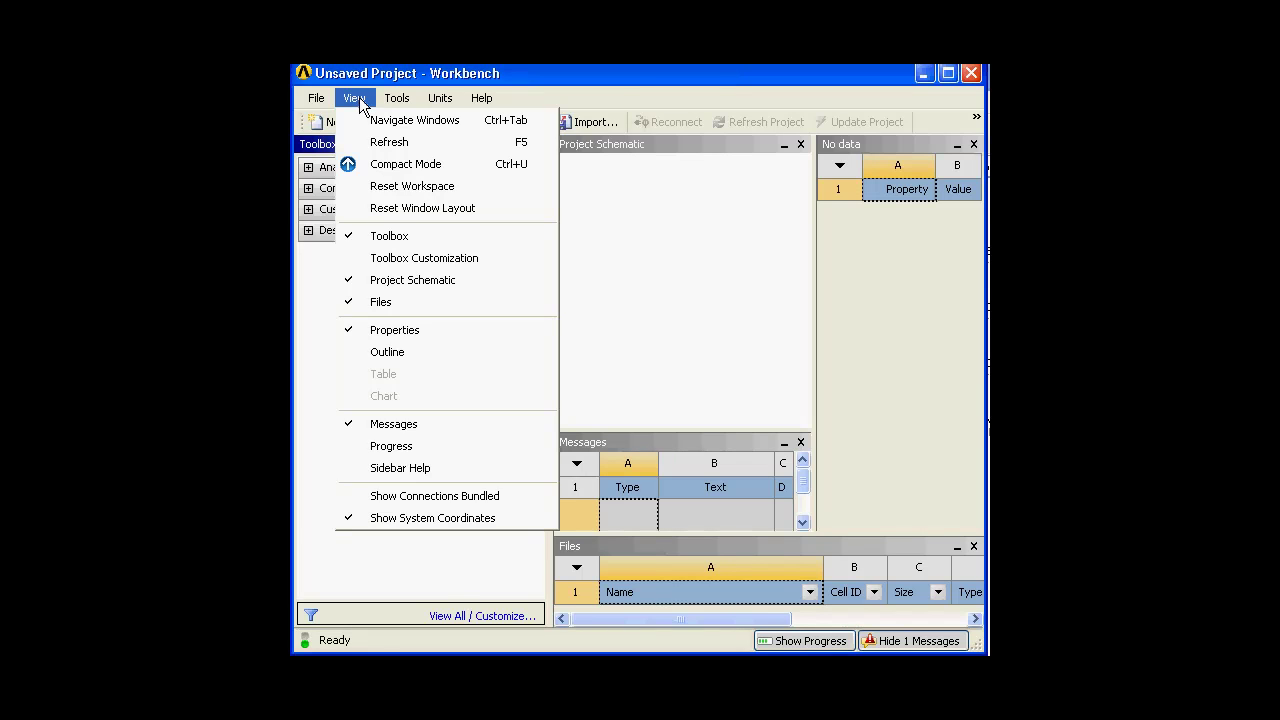
click(366, 262)
click(649, 147)
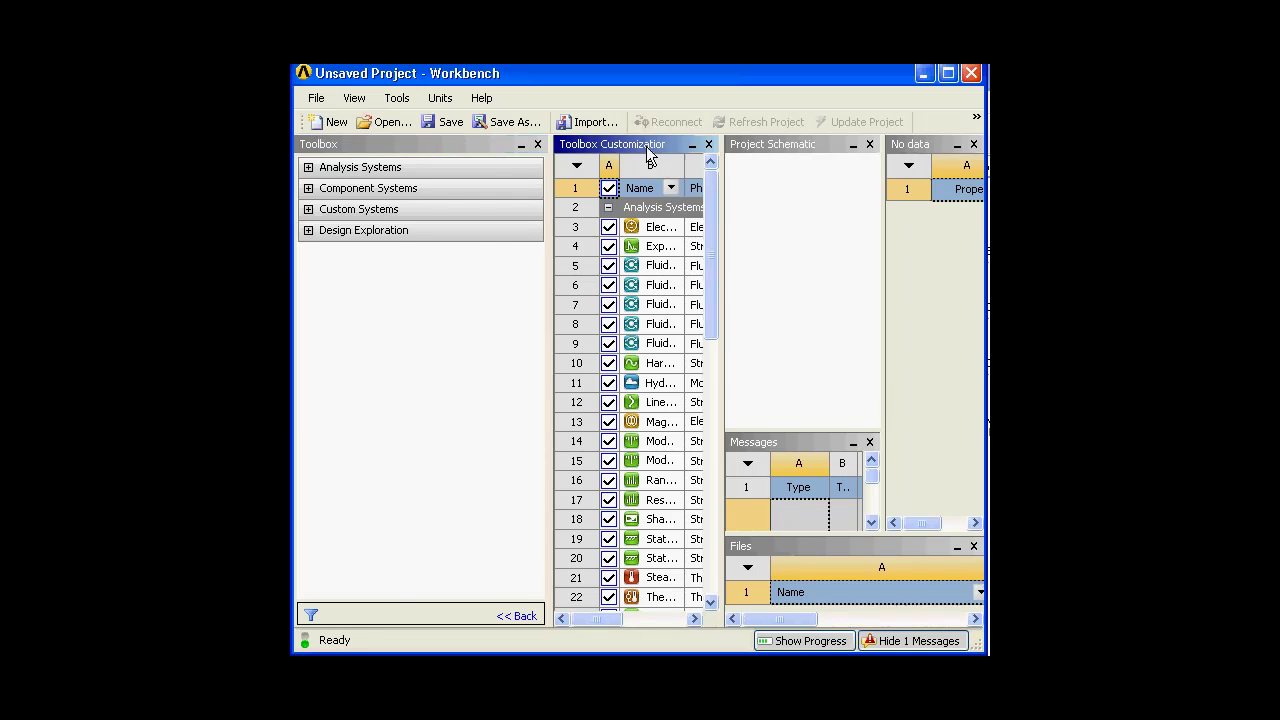
drag(546, 160, 755, 172)
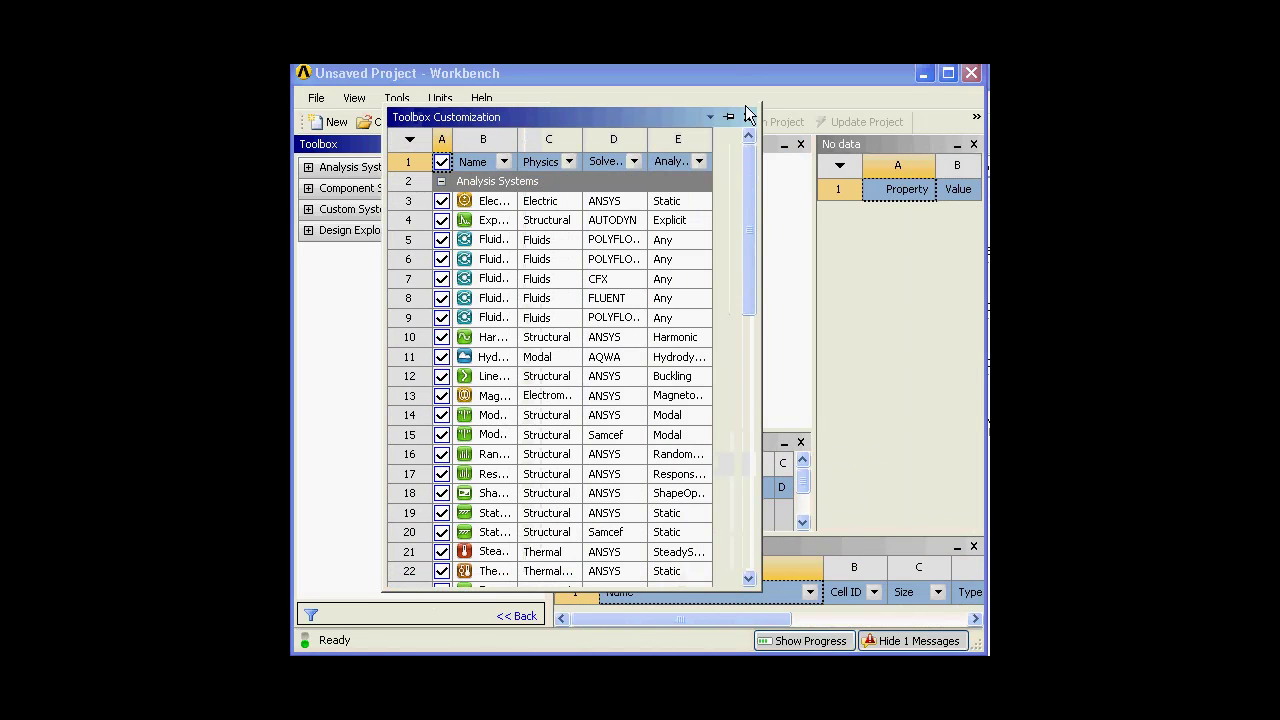
click(746, 118)
Hide the Properties pane and restore it to the workspace
click(358, 100)
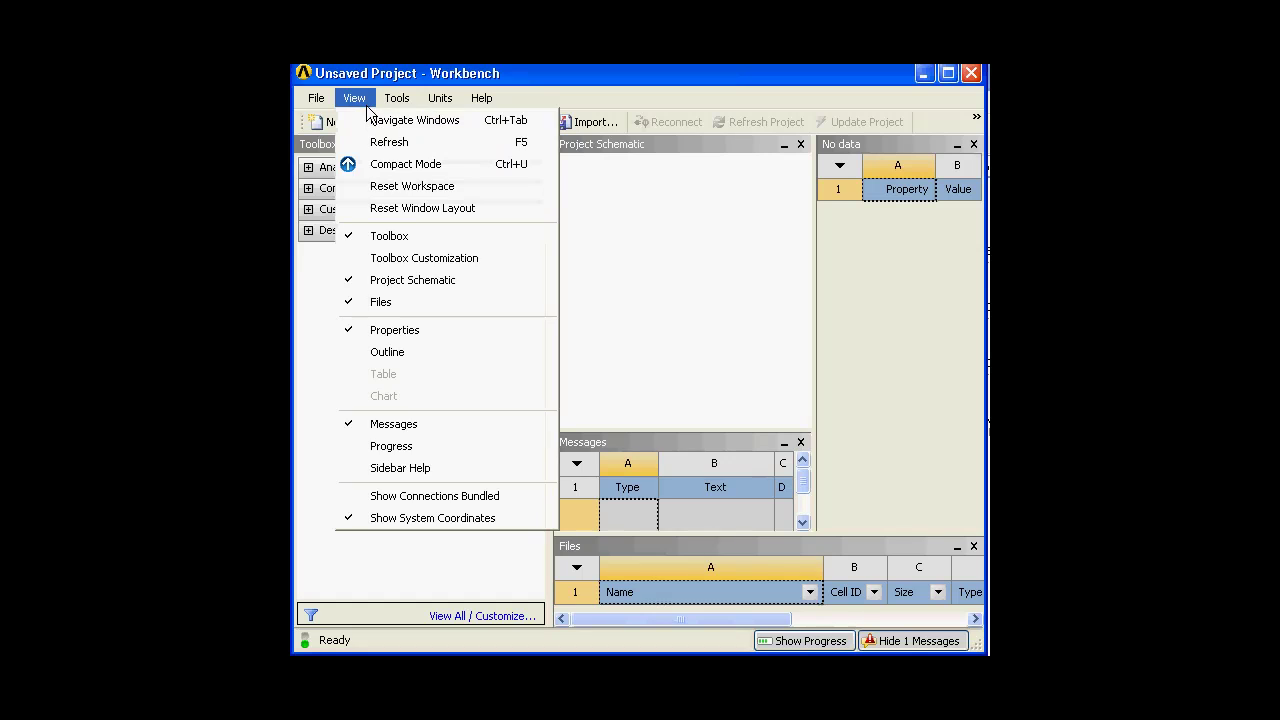
click(516, 344)
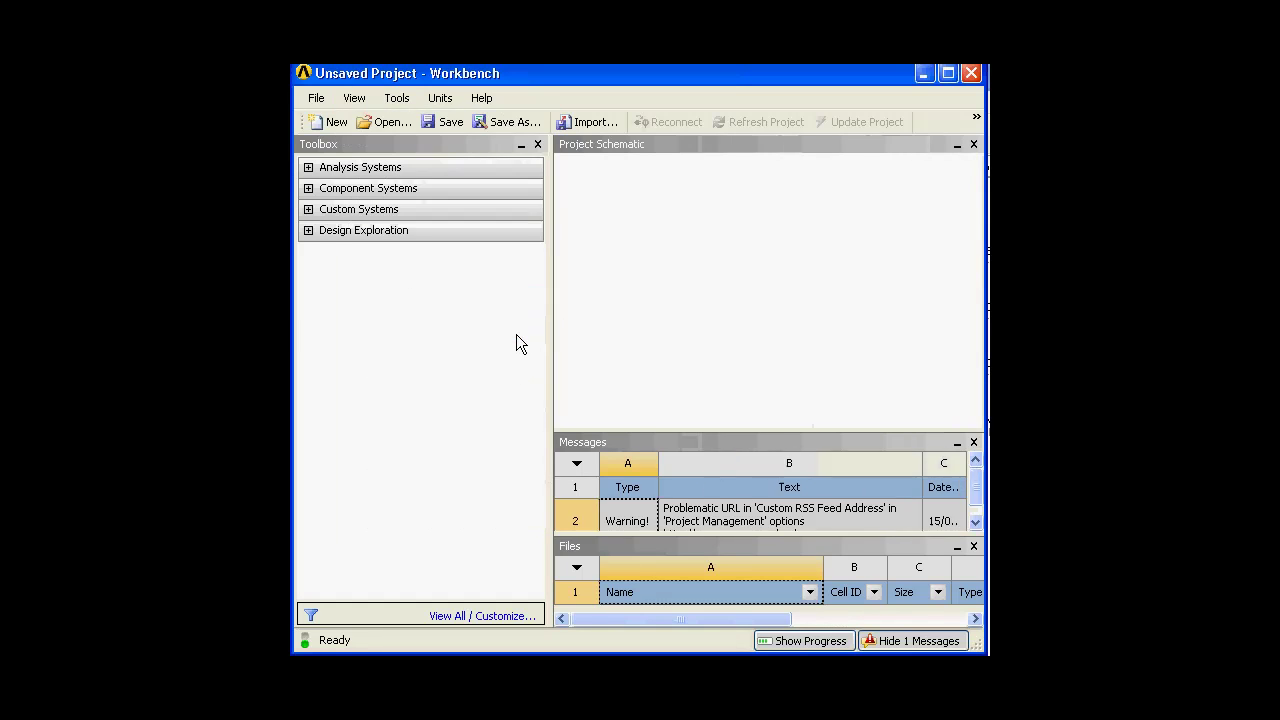
click(354, 98)
click(415, 327)
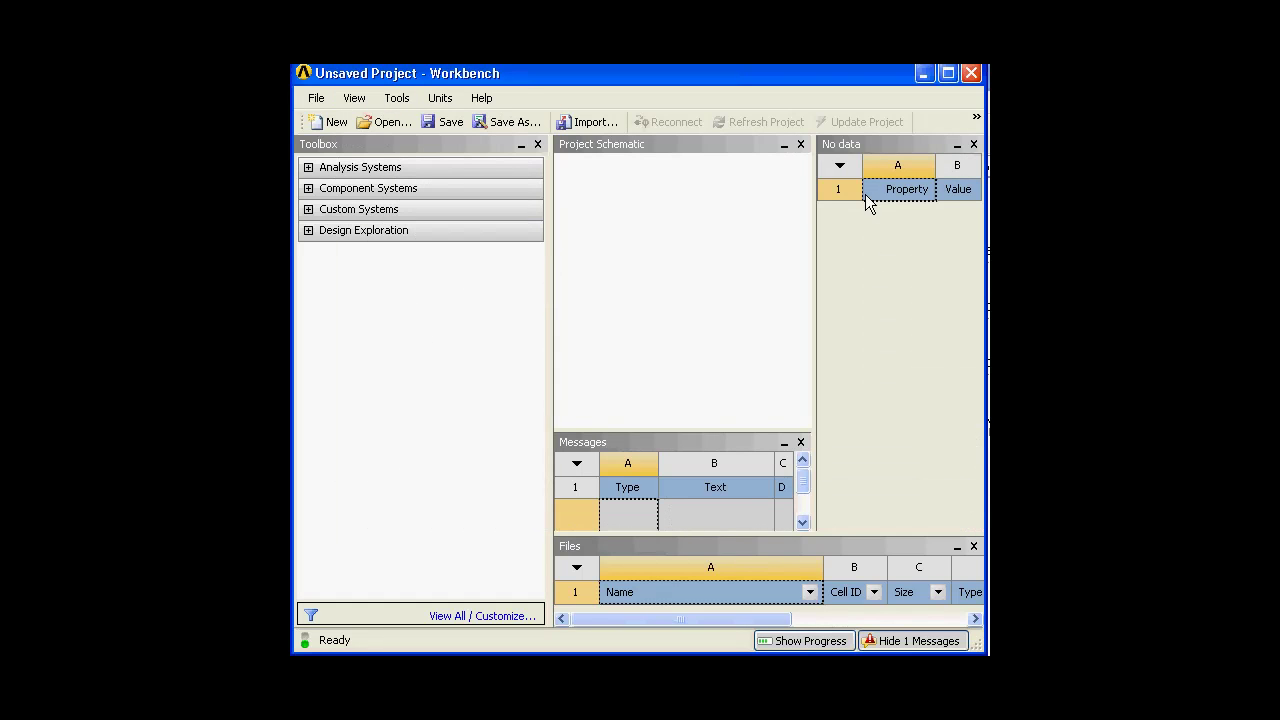
Examine the available unit systems with their quantity units, and look over the help resources
click(358, 105)
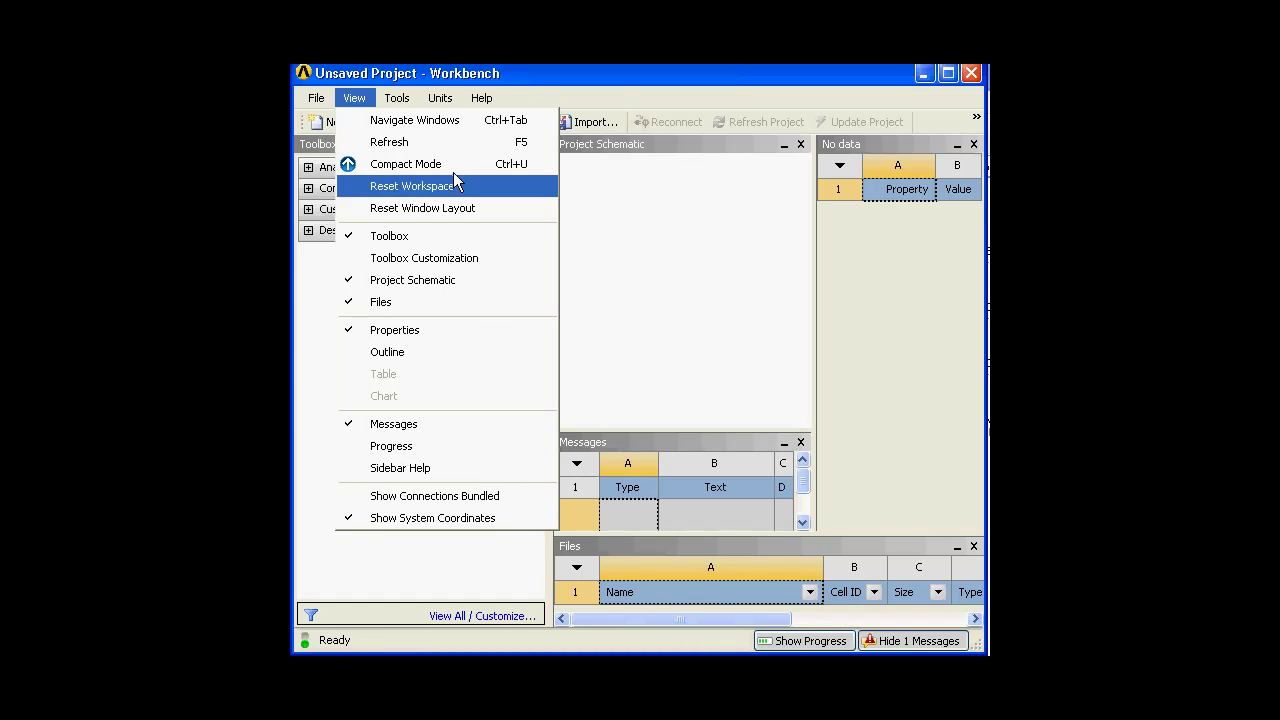
mouse_move(397, 97)
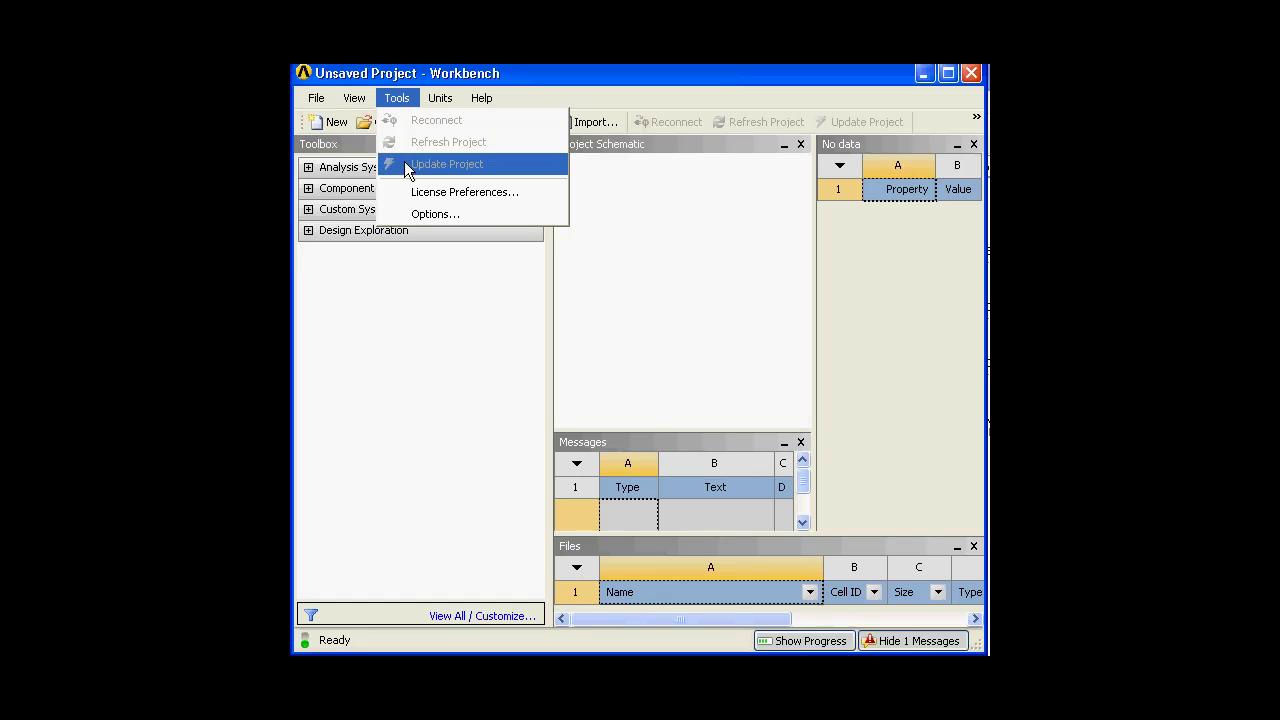
mouse_move(438, 97)
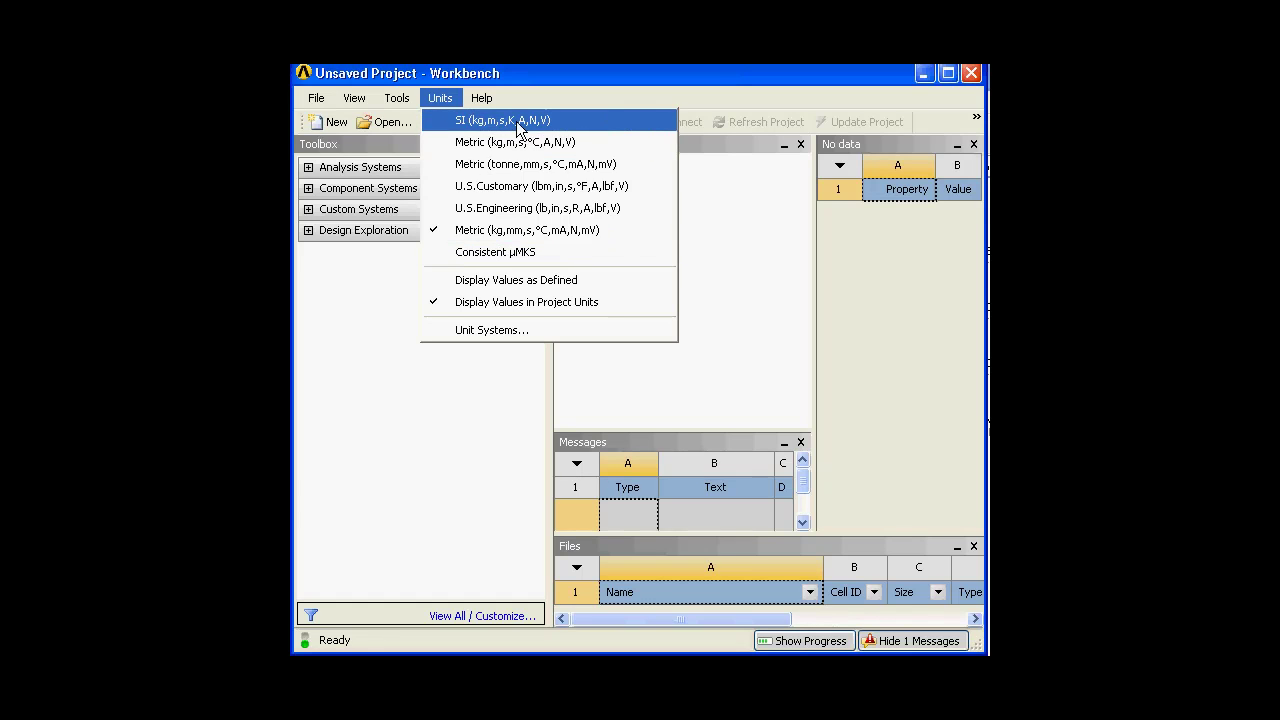
click(509, 333)
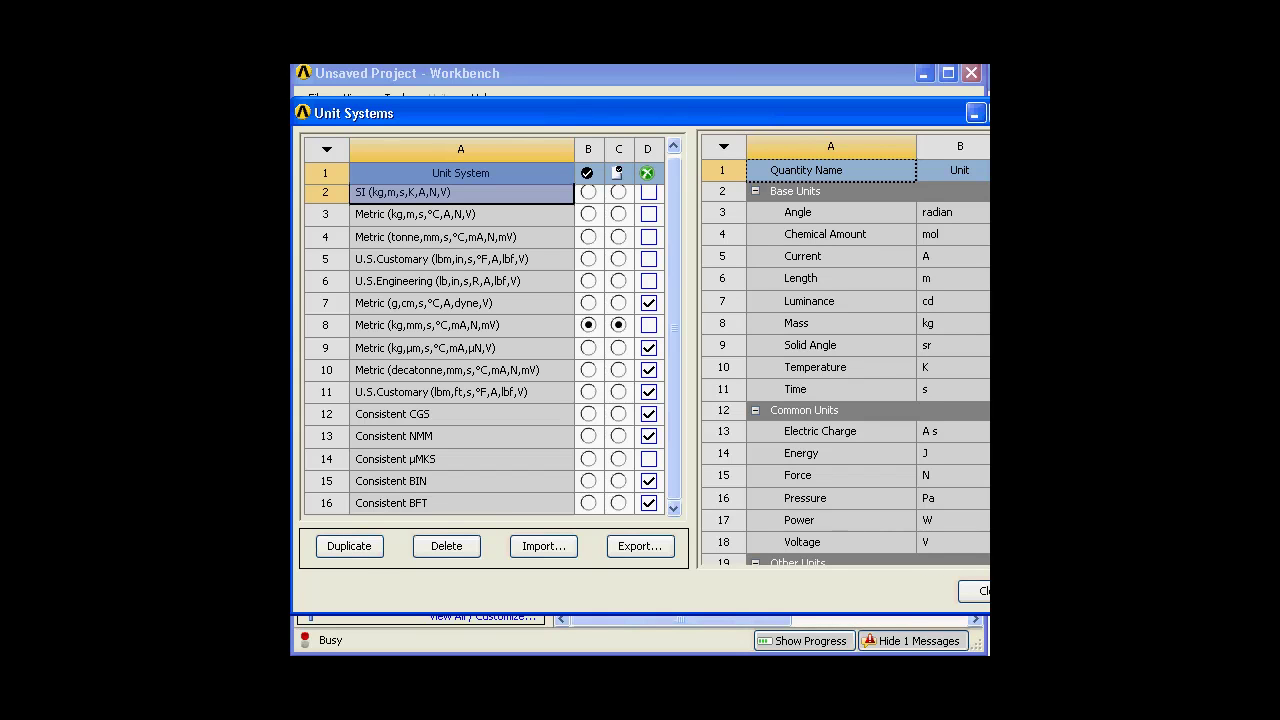
scroll(846, 375, down, 20)
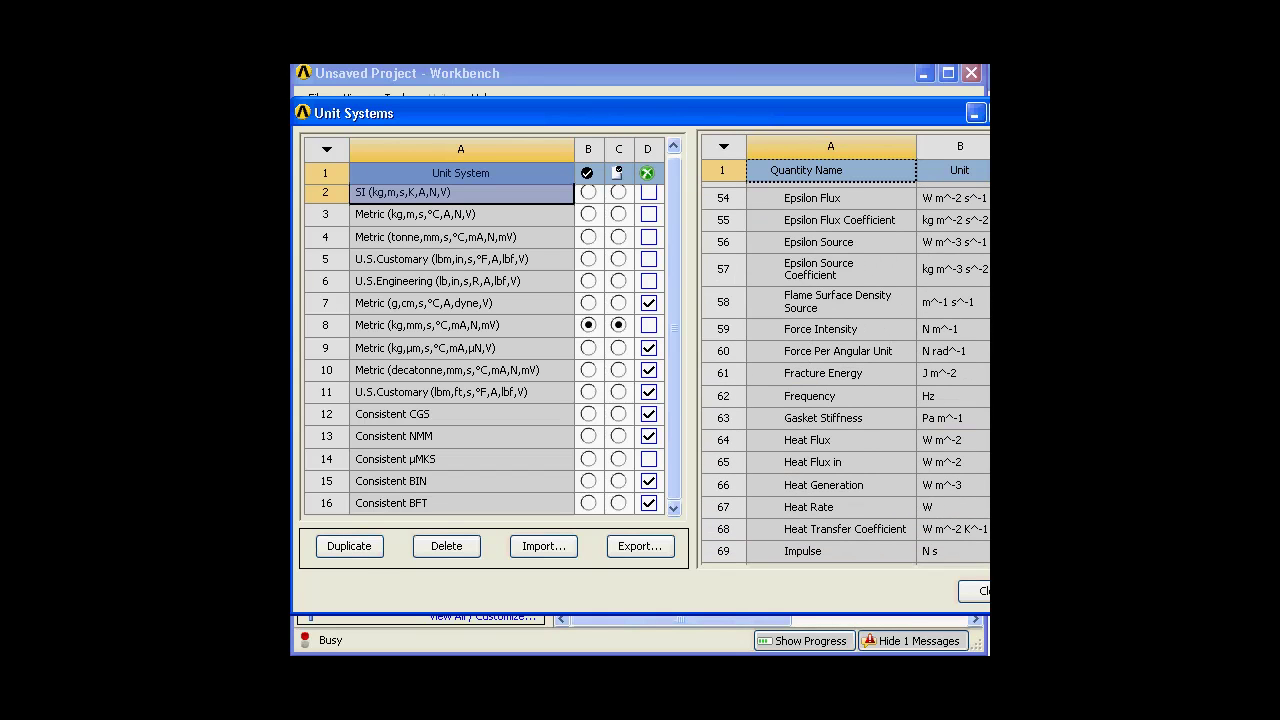
scroll(846, 375, down, 20)
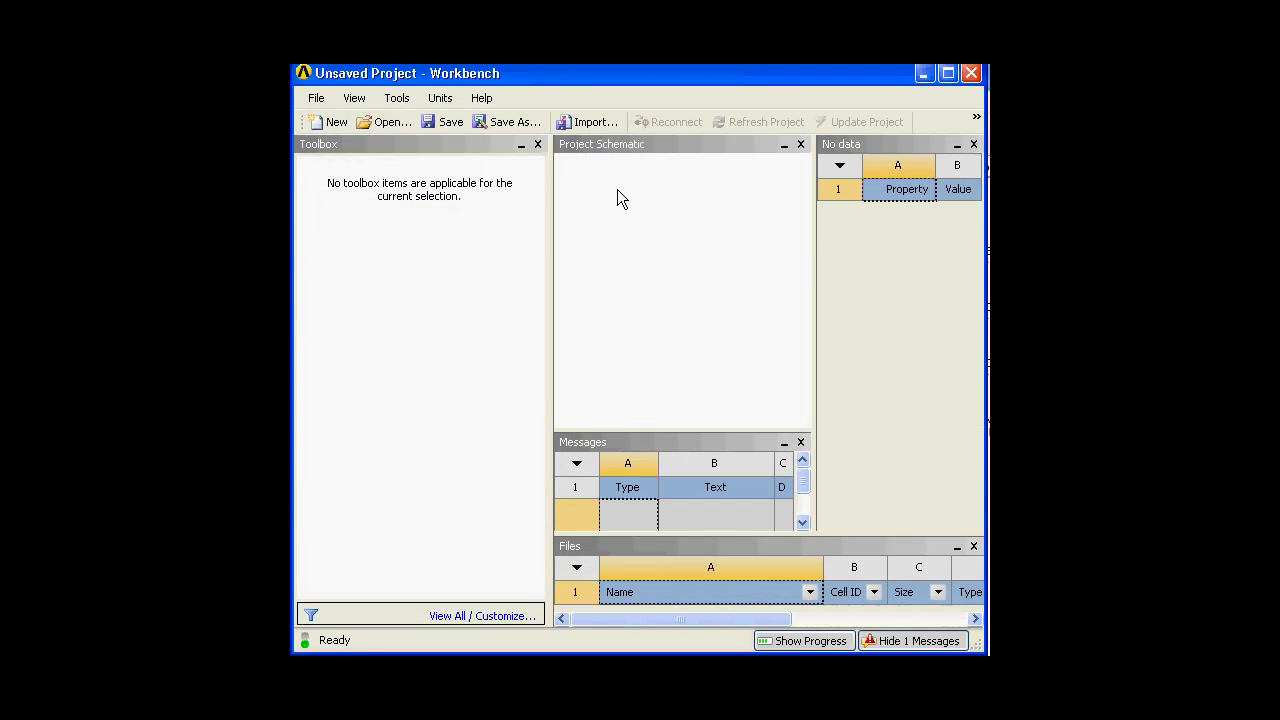
click(481, 99)
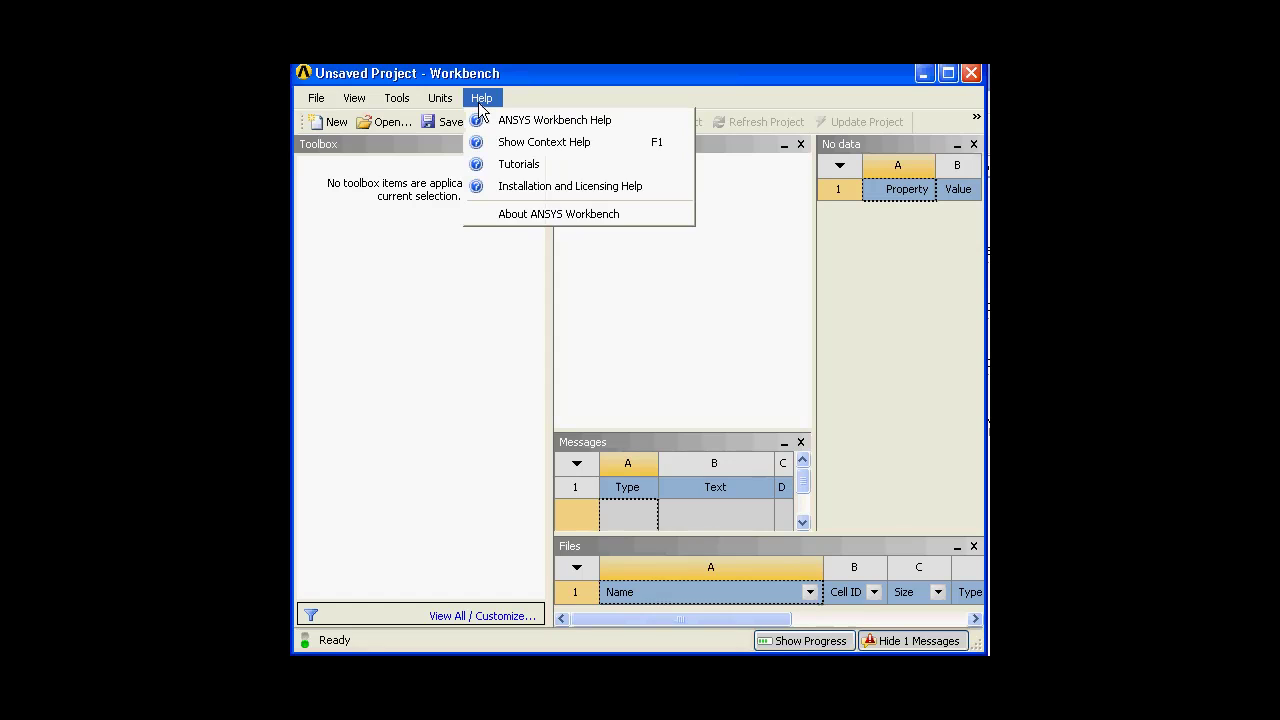
click(477, 305)
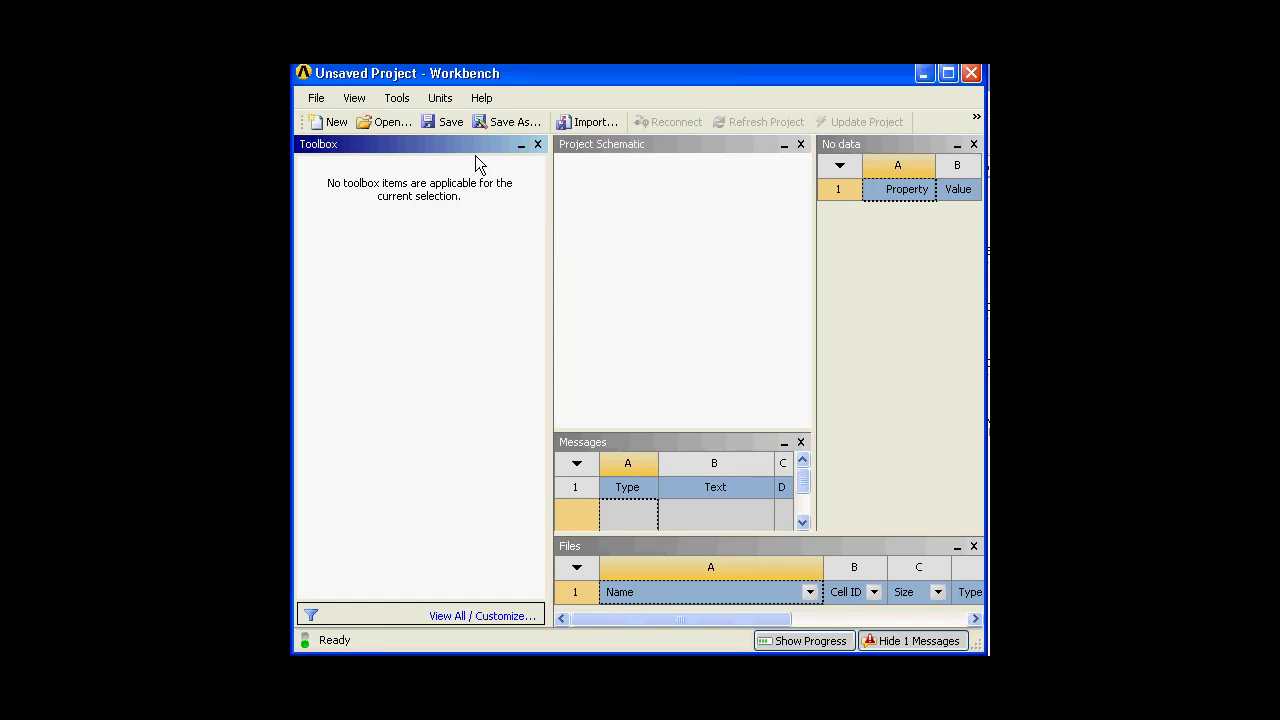
Hide the Toolbox pane and show it again, repeating the toggle once more
click(358, 97)
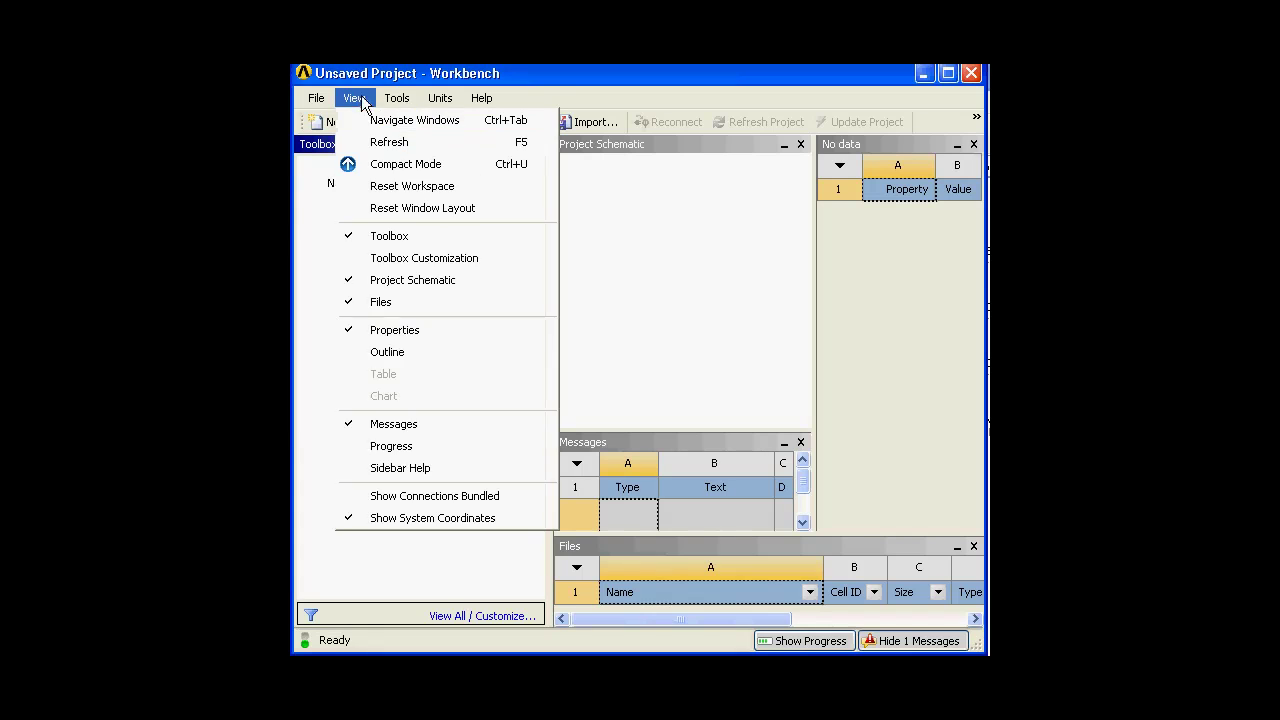
click(410, 235)
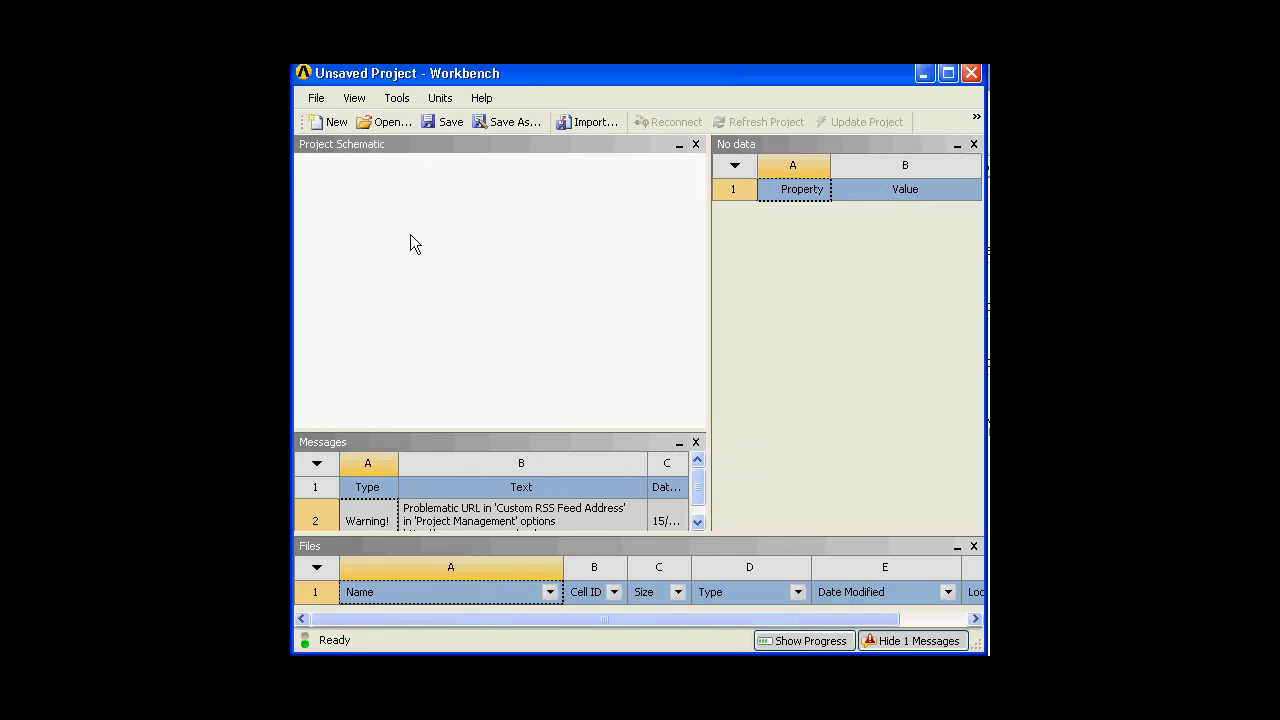
click(354, 98)
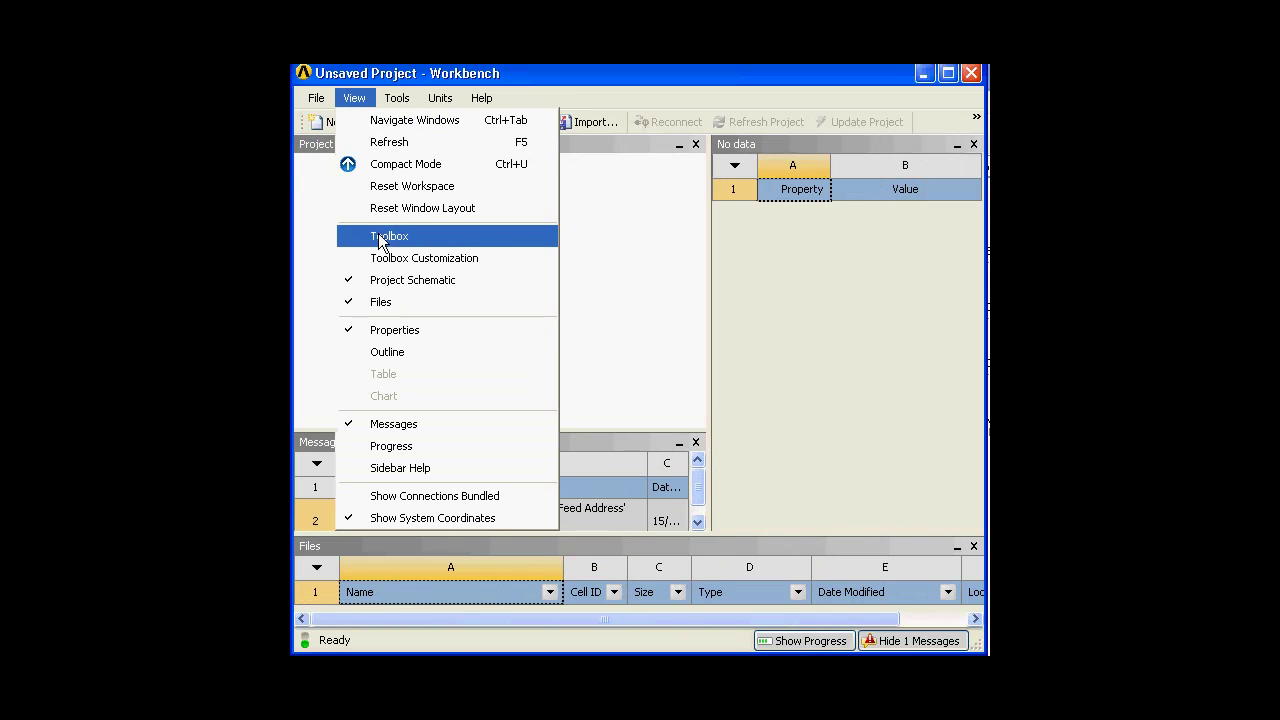
click(378, 234)
click(538, 145)
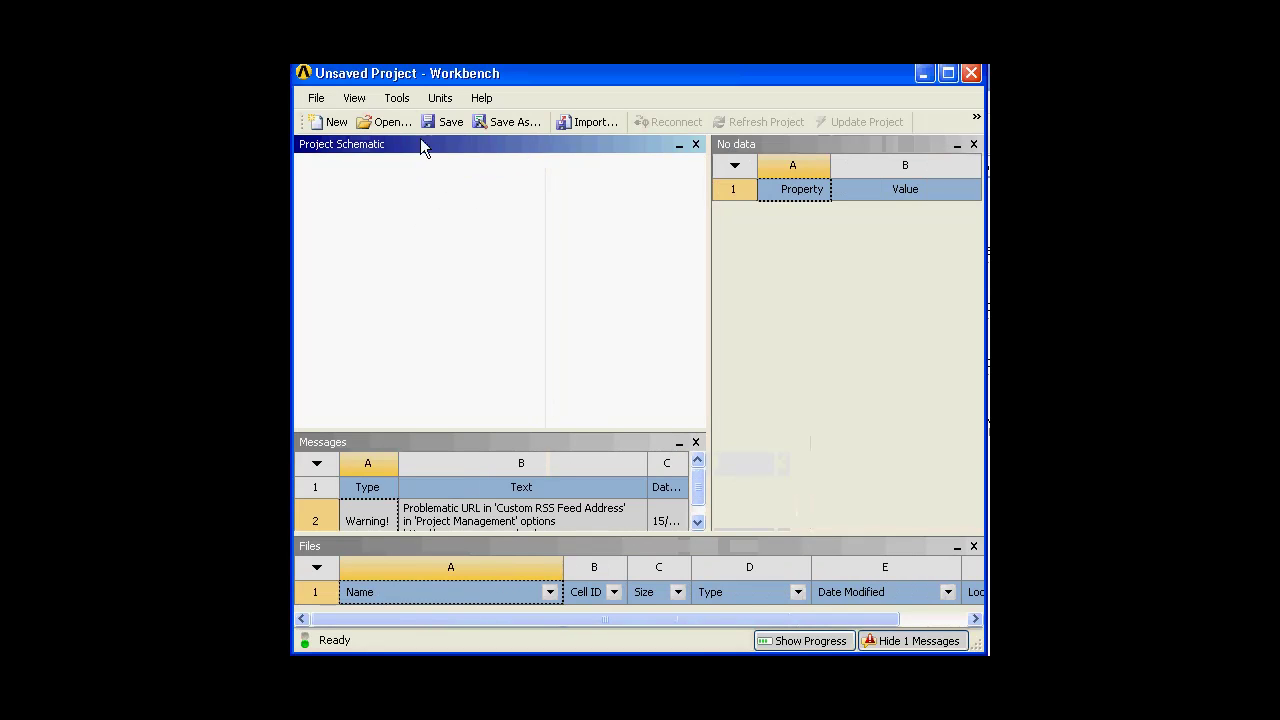
click(356, 98)
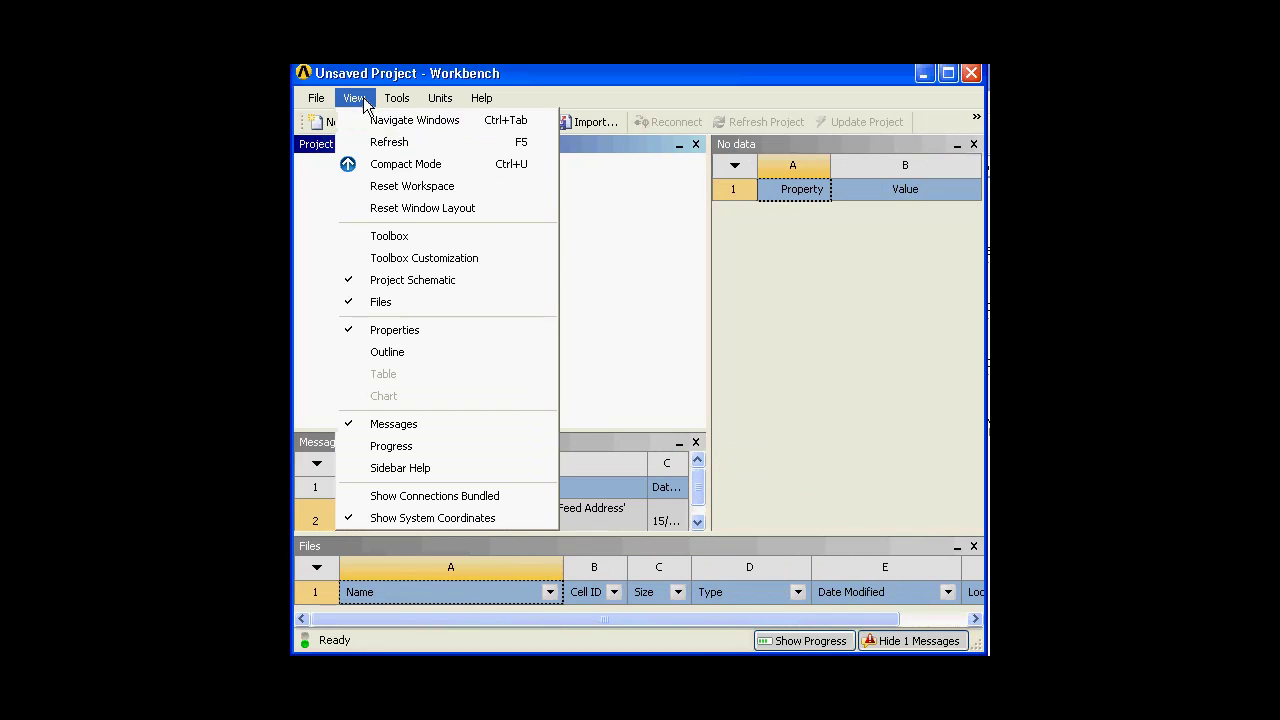
click(397, 237)
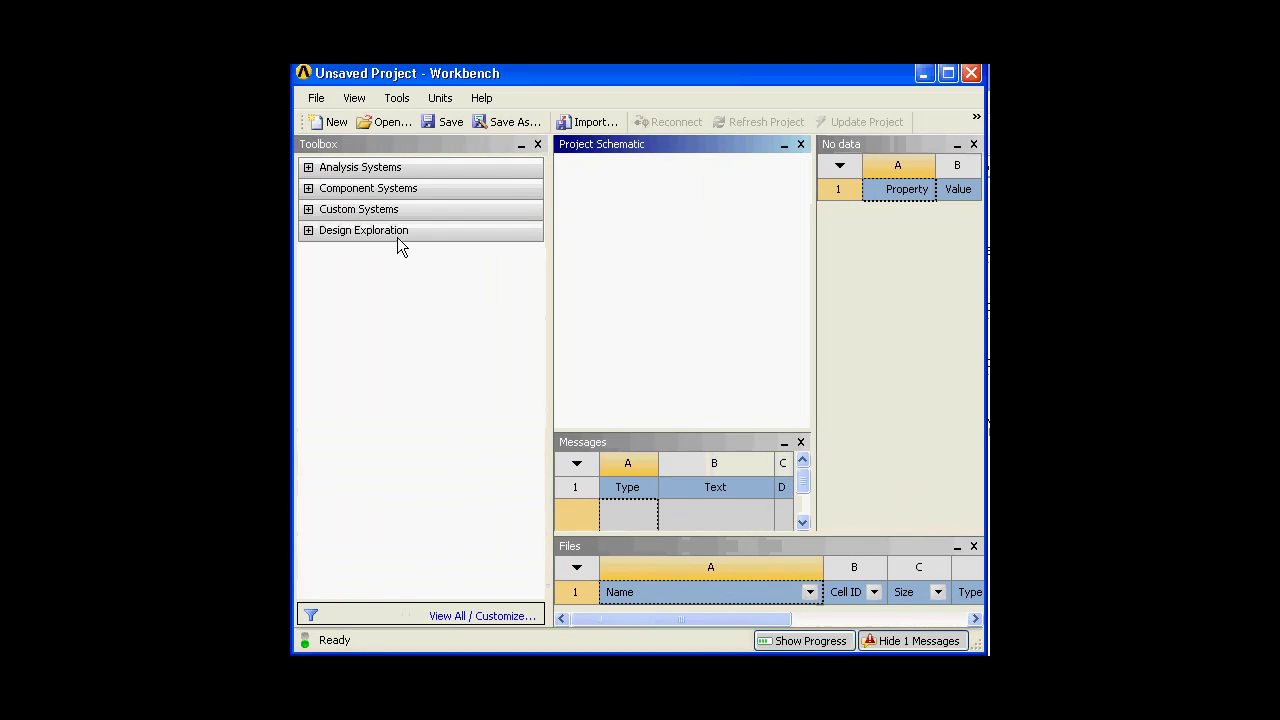
click(456, 149)
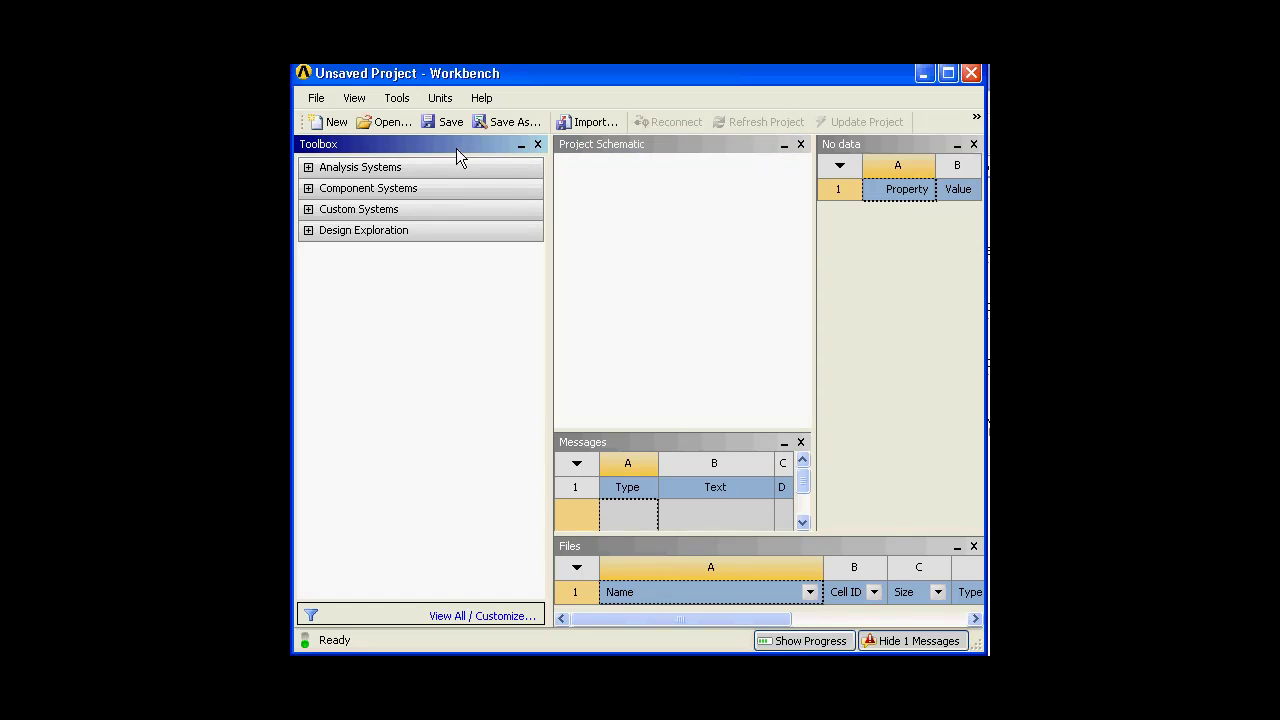
Expand the Analysis Systems group, examine the available analysis types, and collapse it again
click(309, 168)
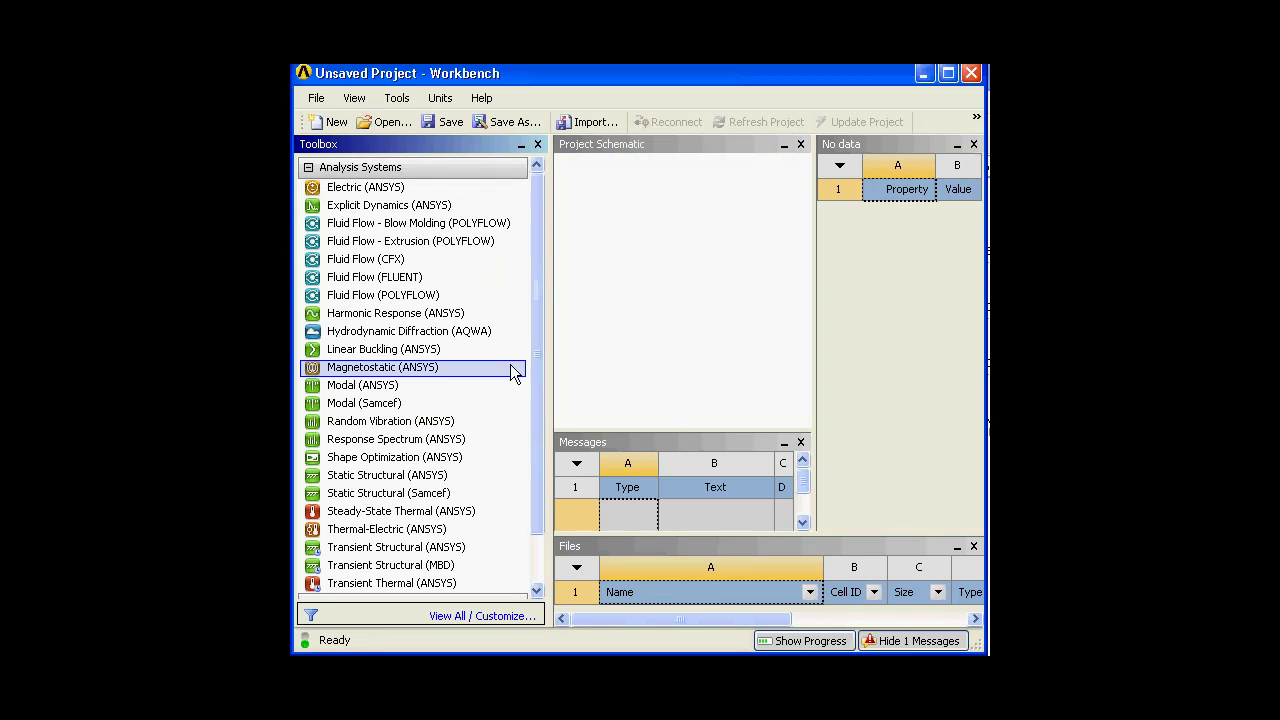
drag(535, 334, 611, 313)
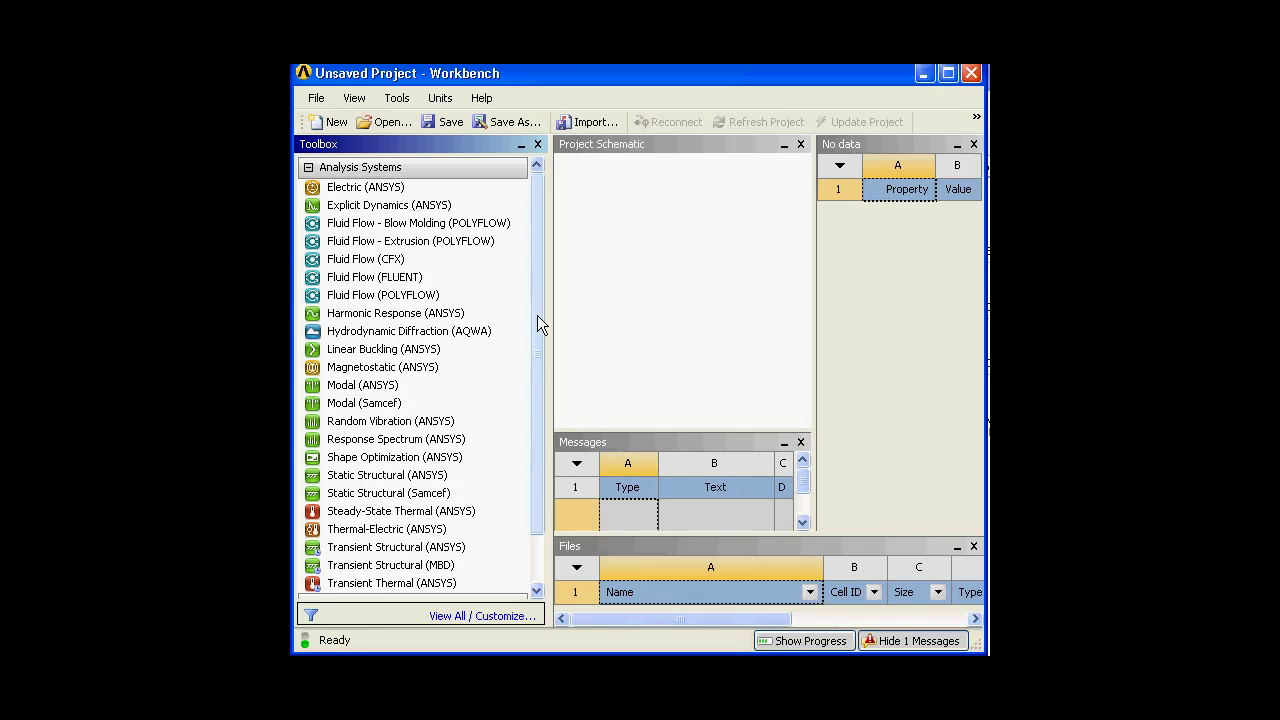
click(473, 293)
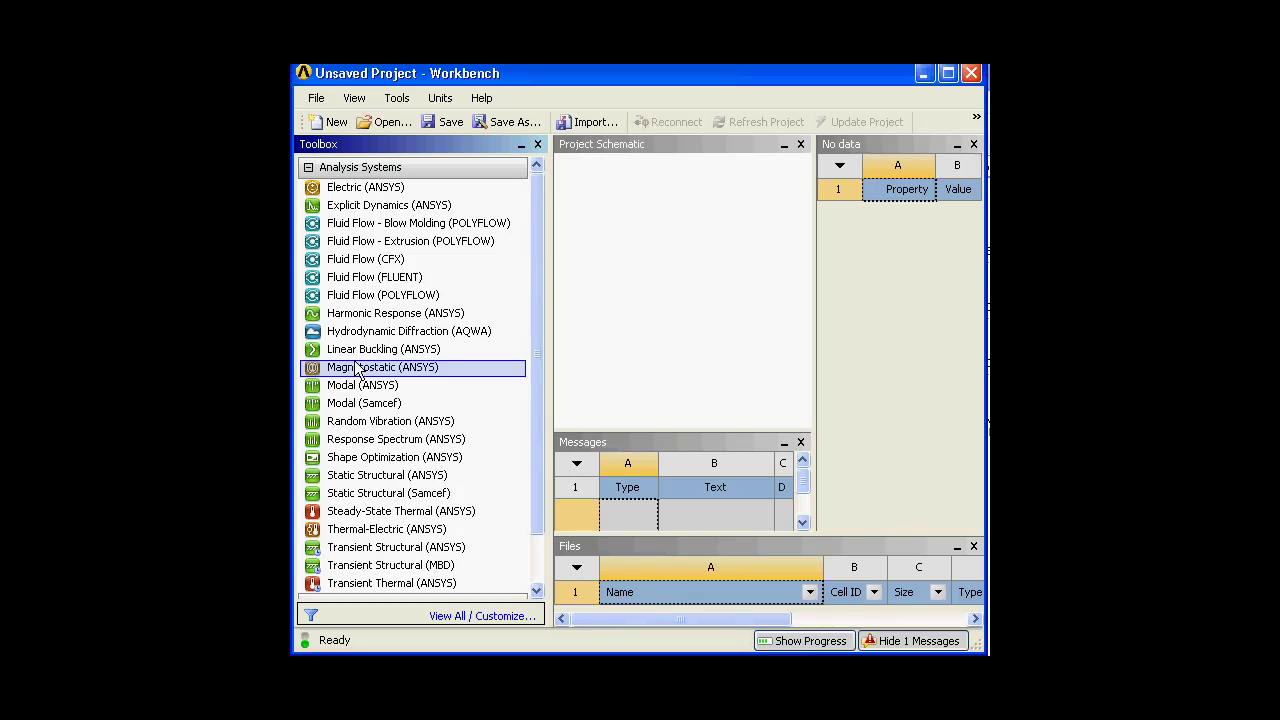
key(Up)
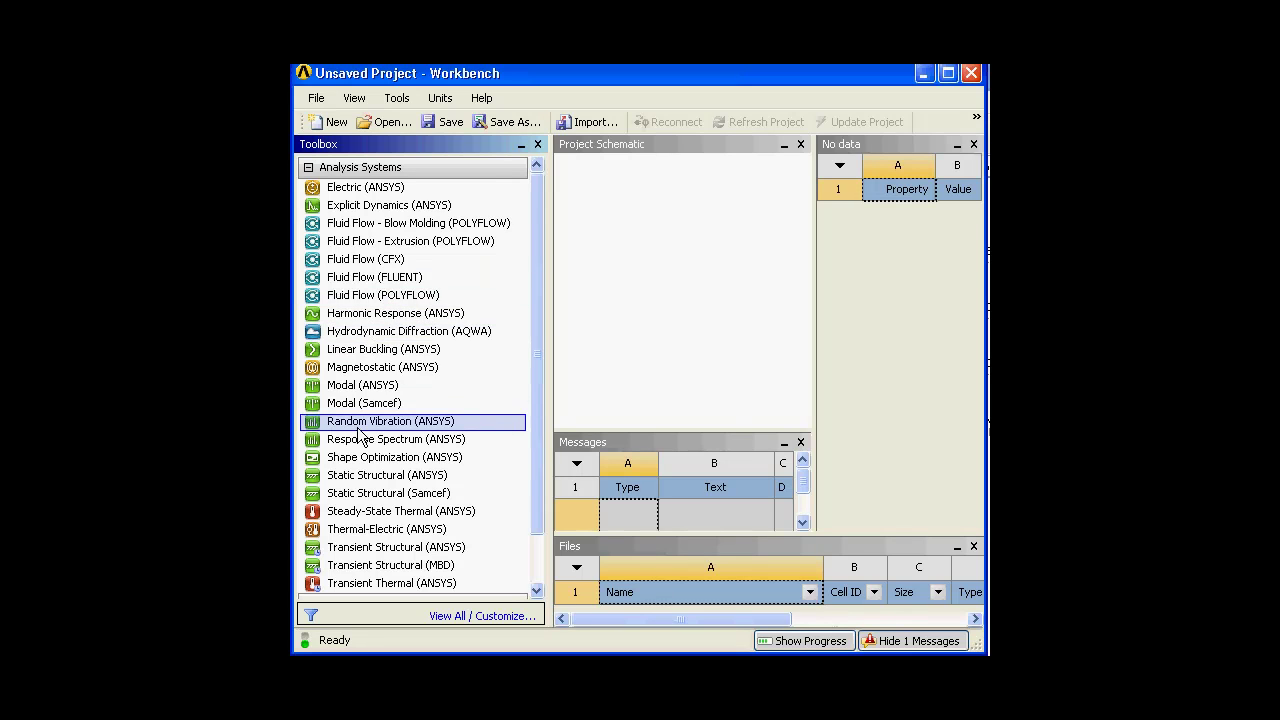
scroll(423, 417, down, 3)
scroll(423, 417, up, 3)
scroll(460, 375, up, 1)
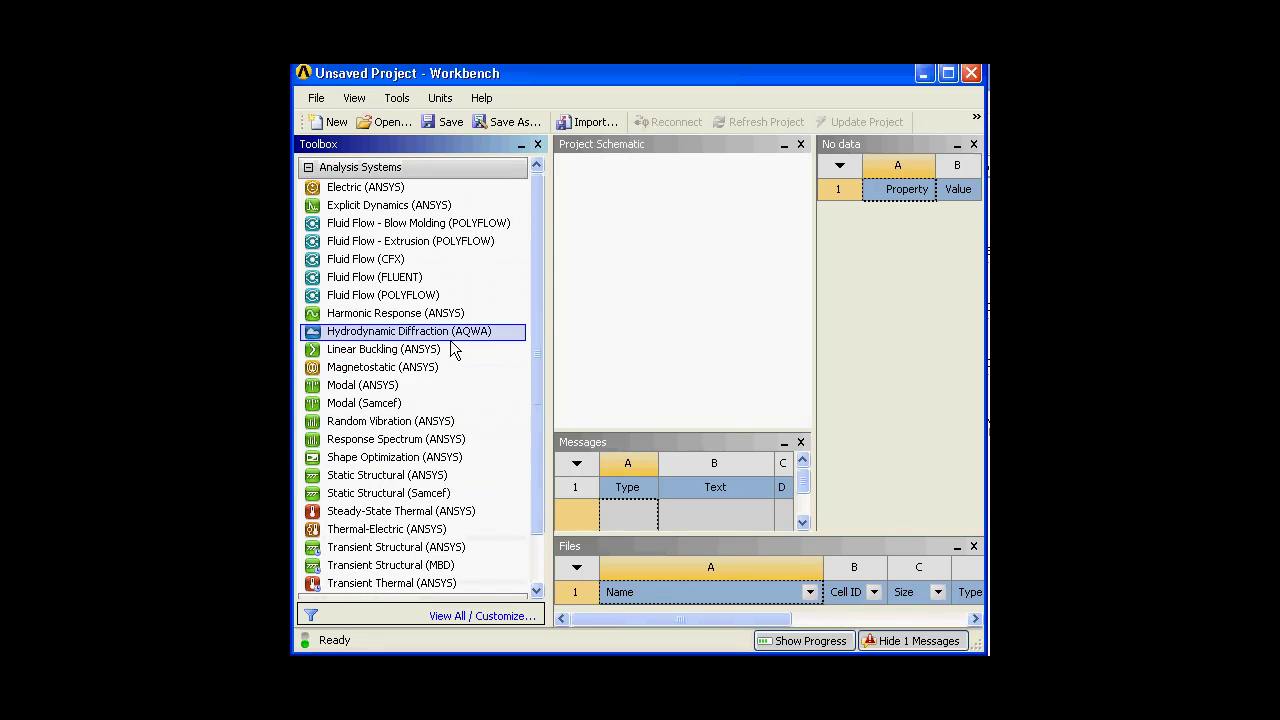
click(309, 168)
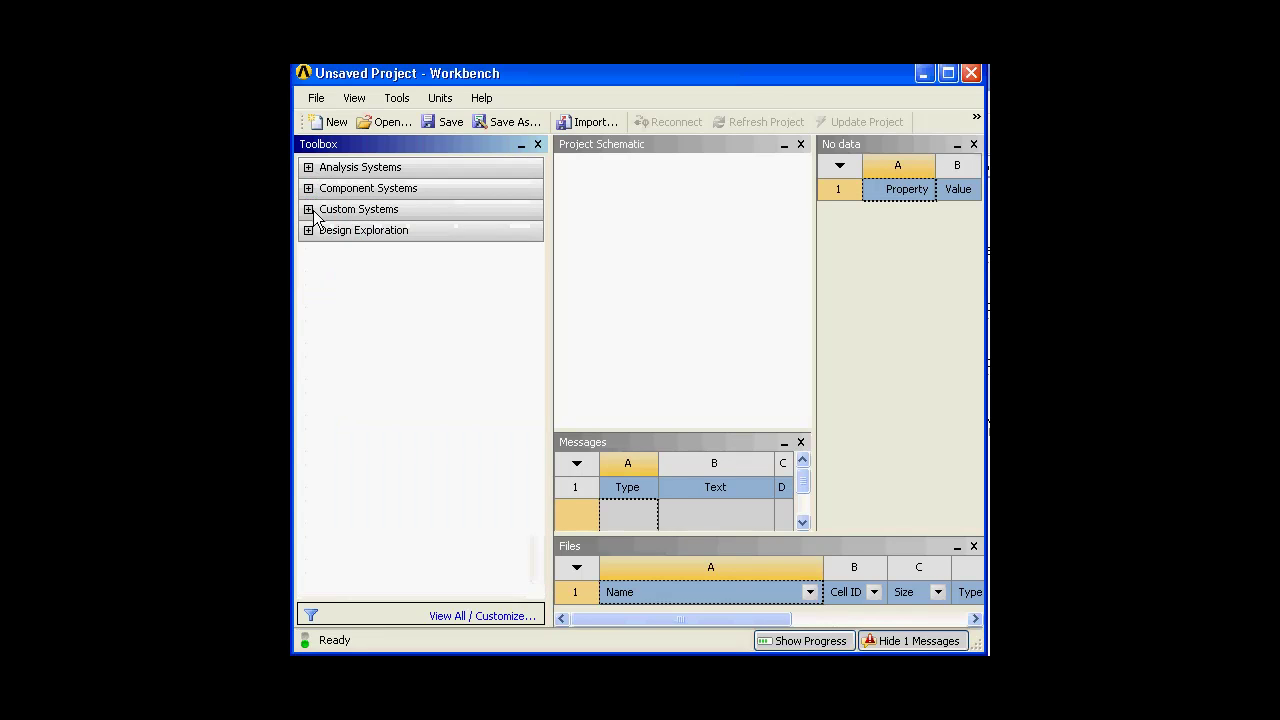
Review the Component Systems alongside the Analysis Systems, collapse both groups and expand the Custom Systems group
click(309, 189)
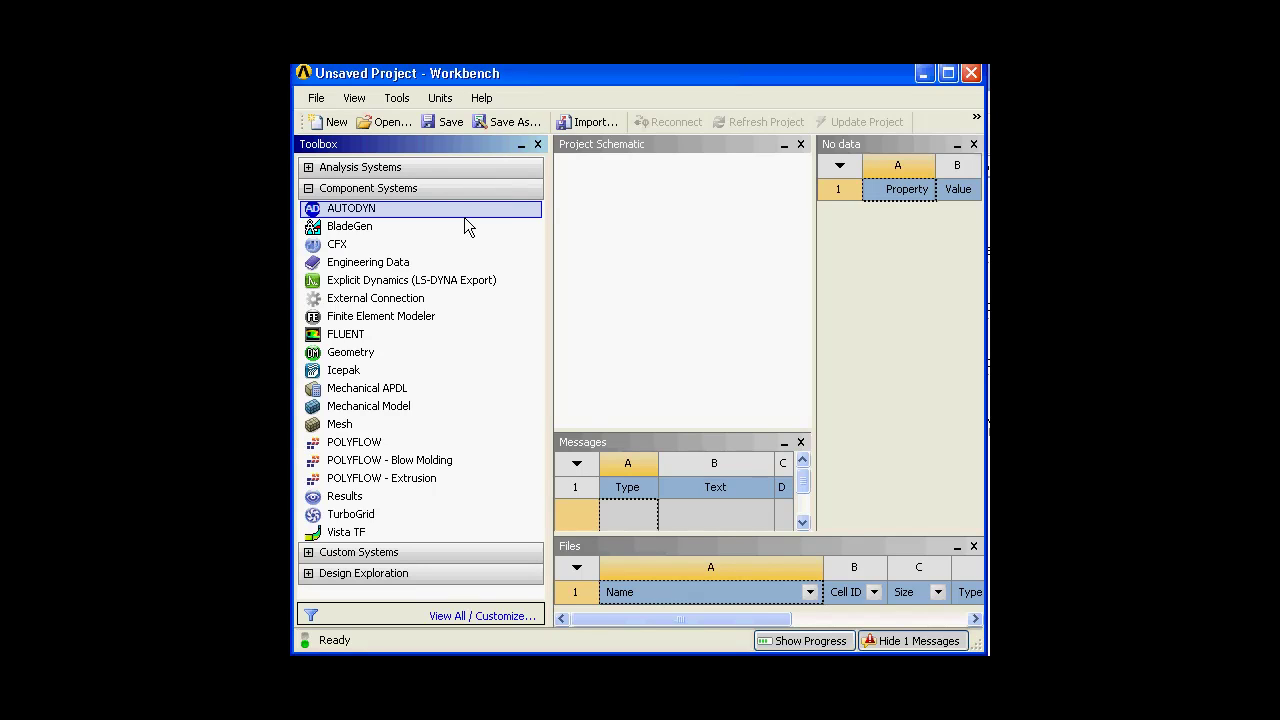
click(312, 168)
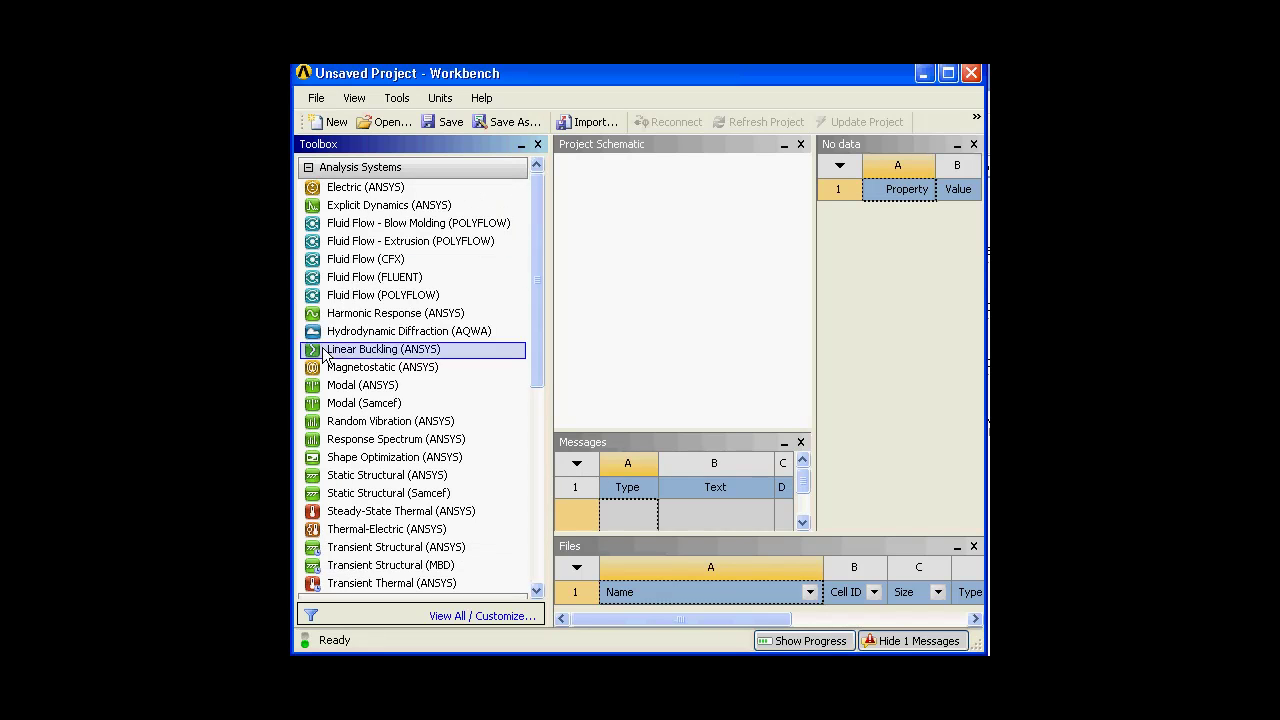
click(312, 170)
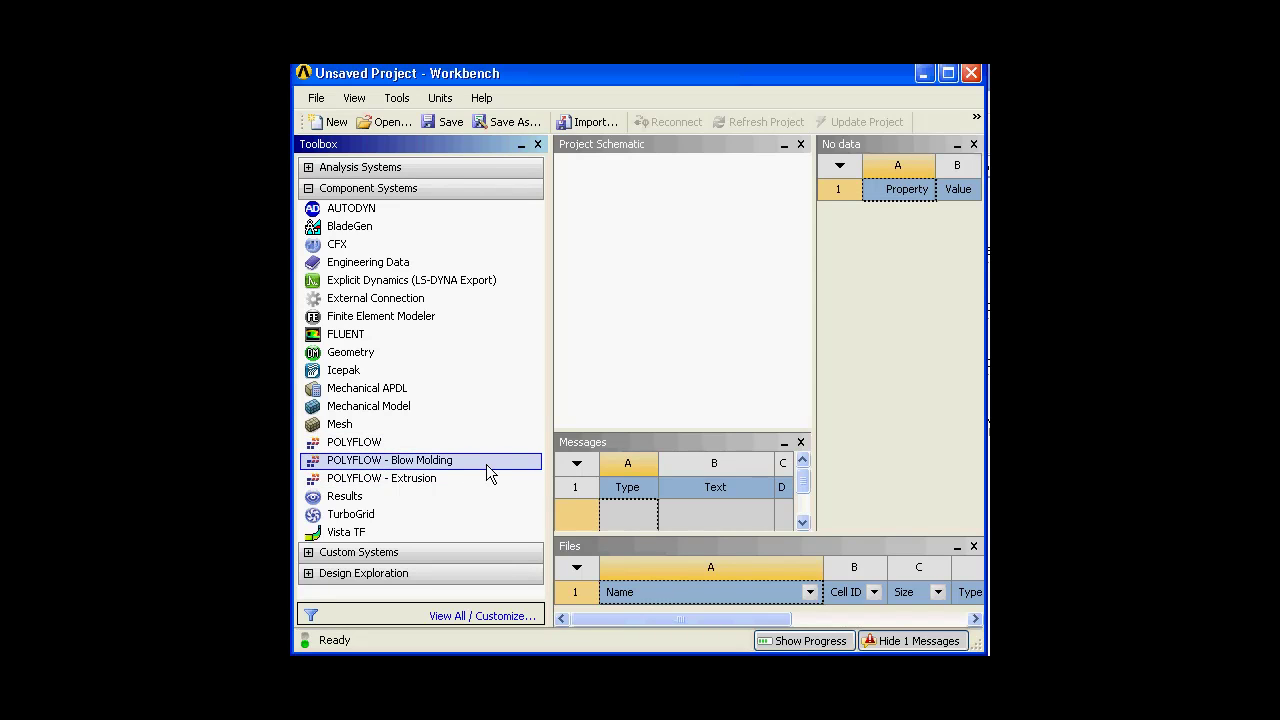
click(310, 188)
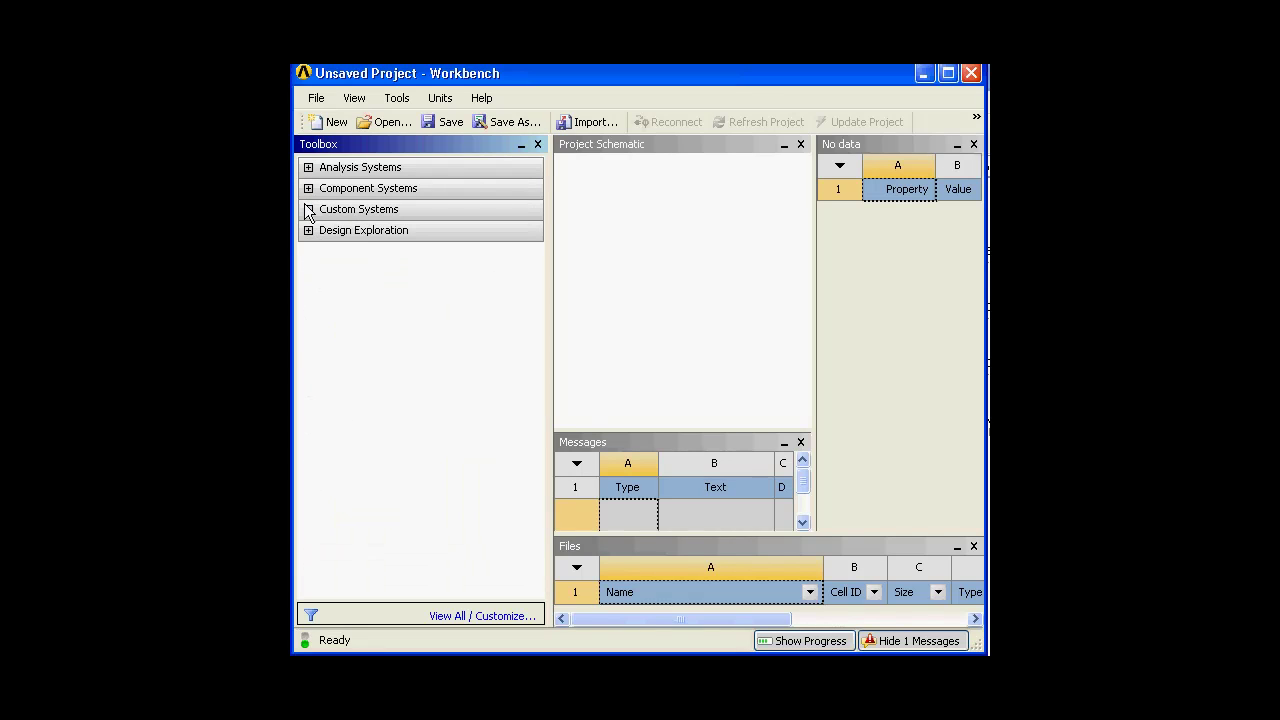
click(309, 209)
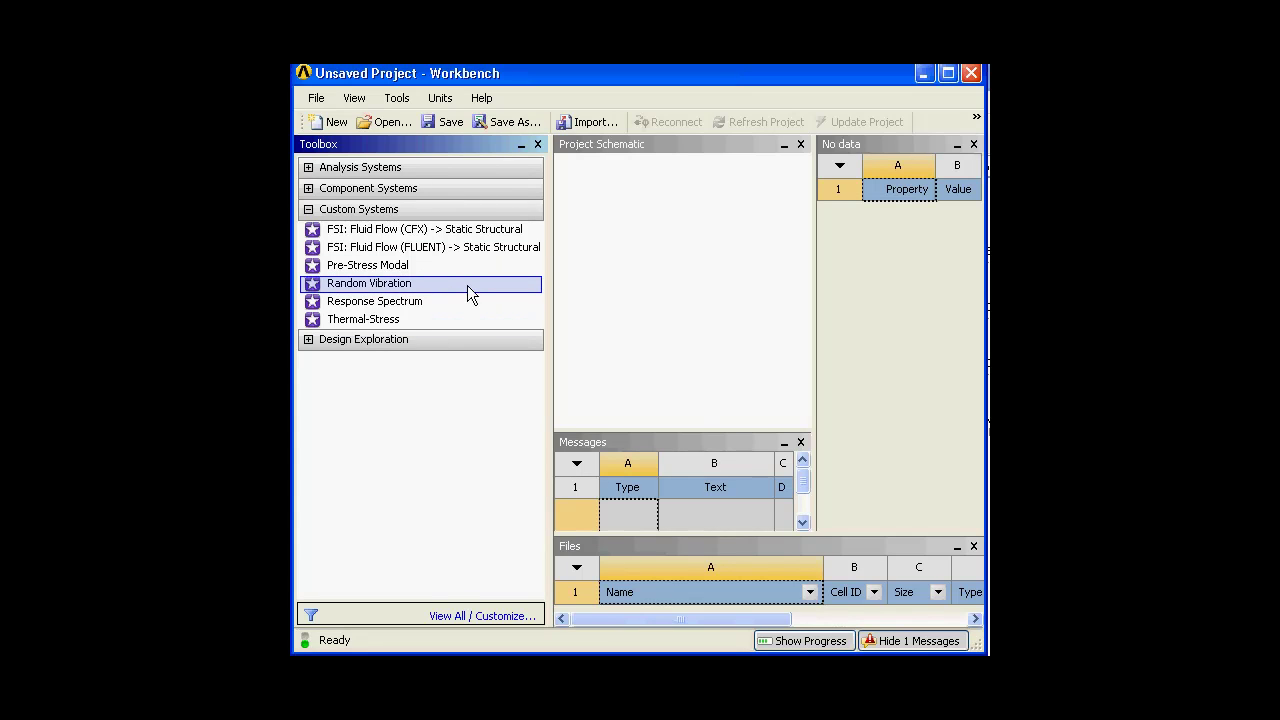
Collapse the Custom Systems group, examine the Design Exploration options, and collapse that group as well
click(308, 212)
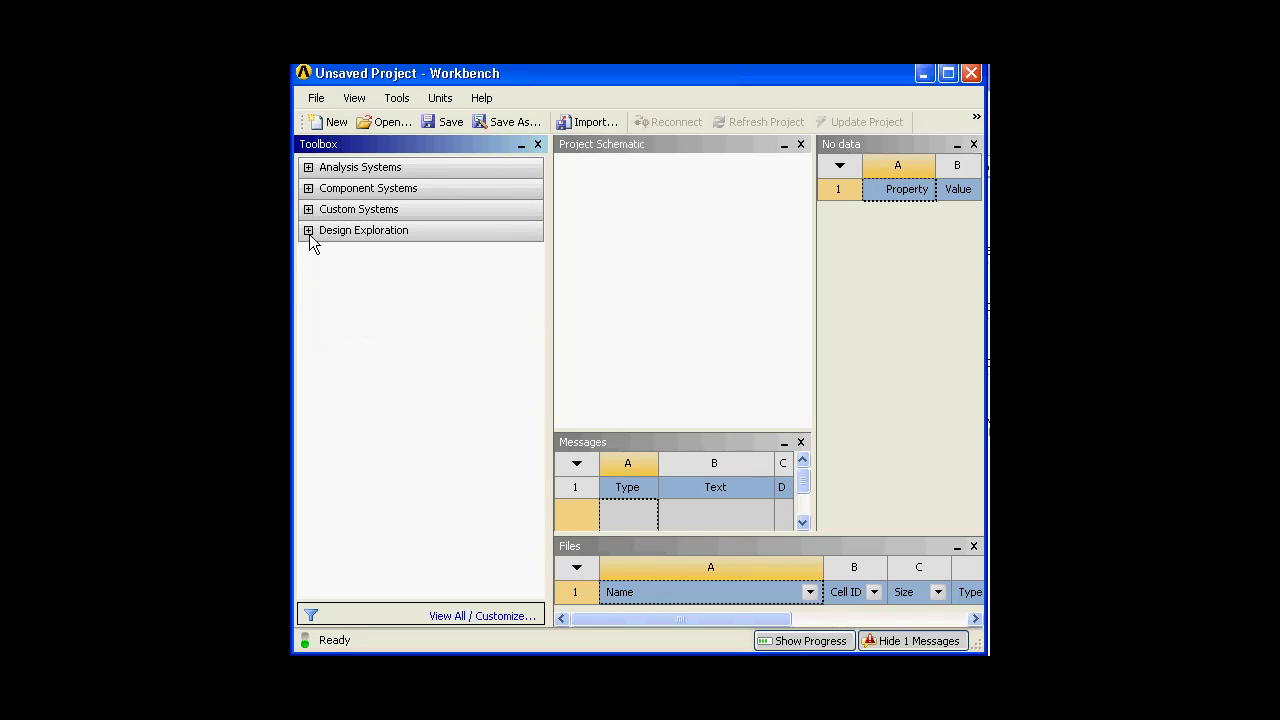
click(308, 230)
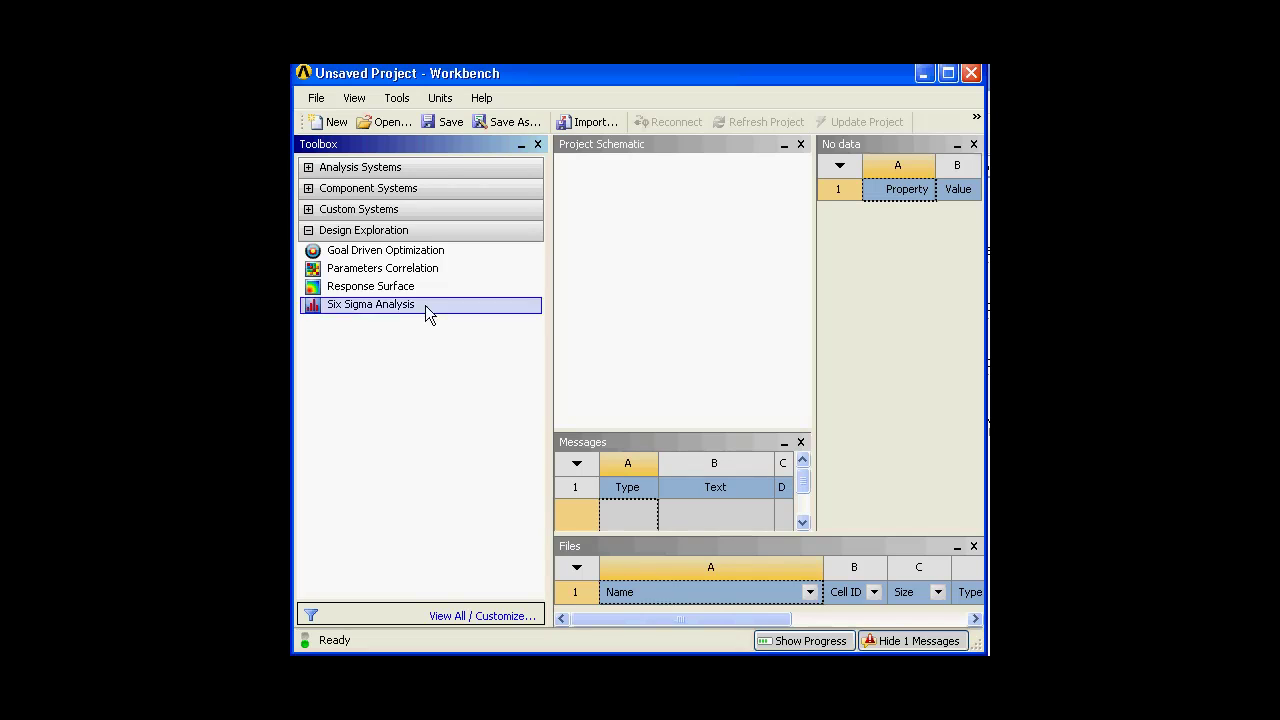
click(310, 229)
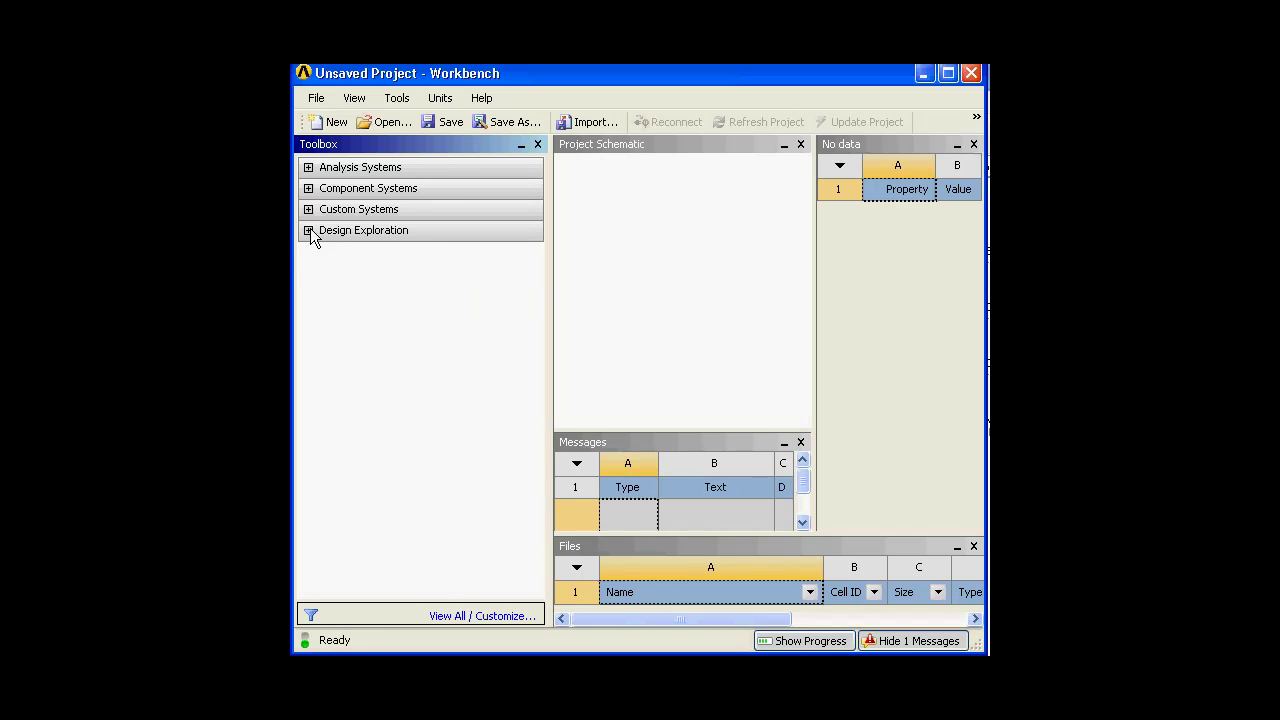
Open the toolbox customization list, enlarge its window and widen the Name, Physics, Solver Type and AnalysisType columns
click(499, 617)
drag(814, 214, 938, 218)
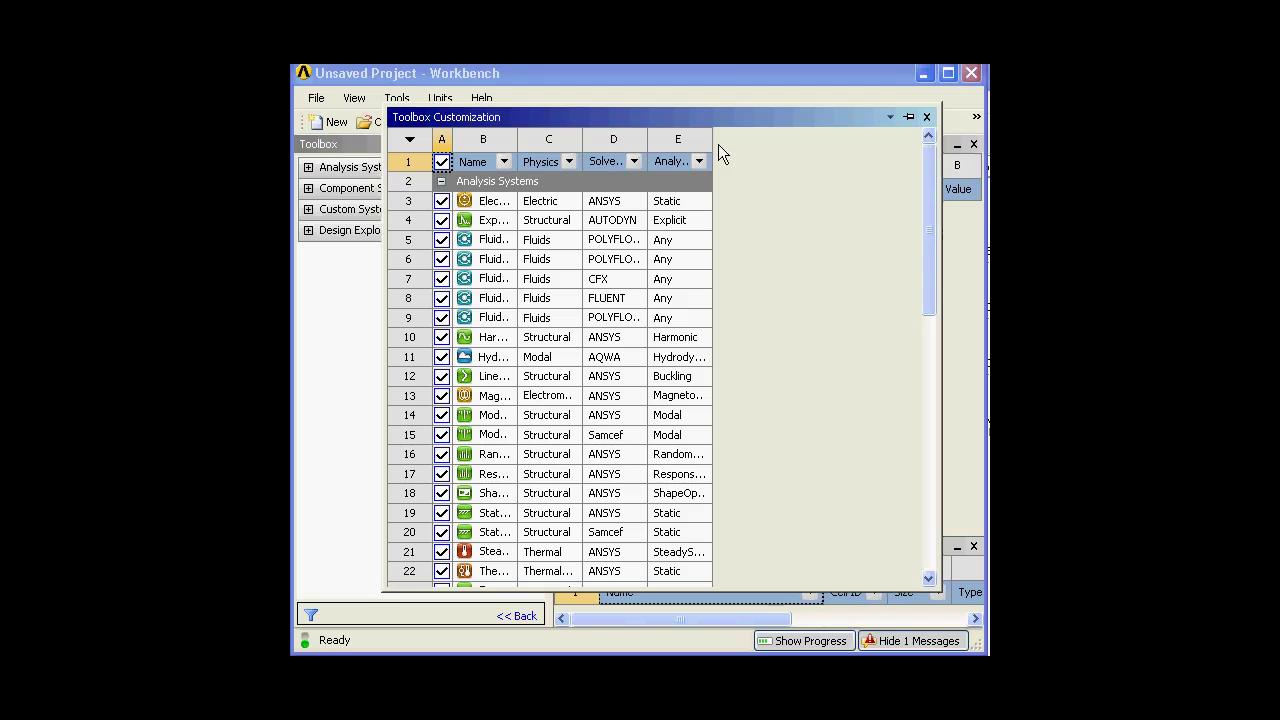
drag(711, 139, 914, 150)
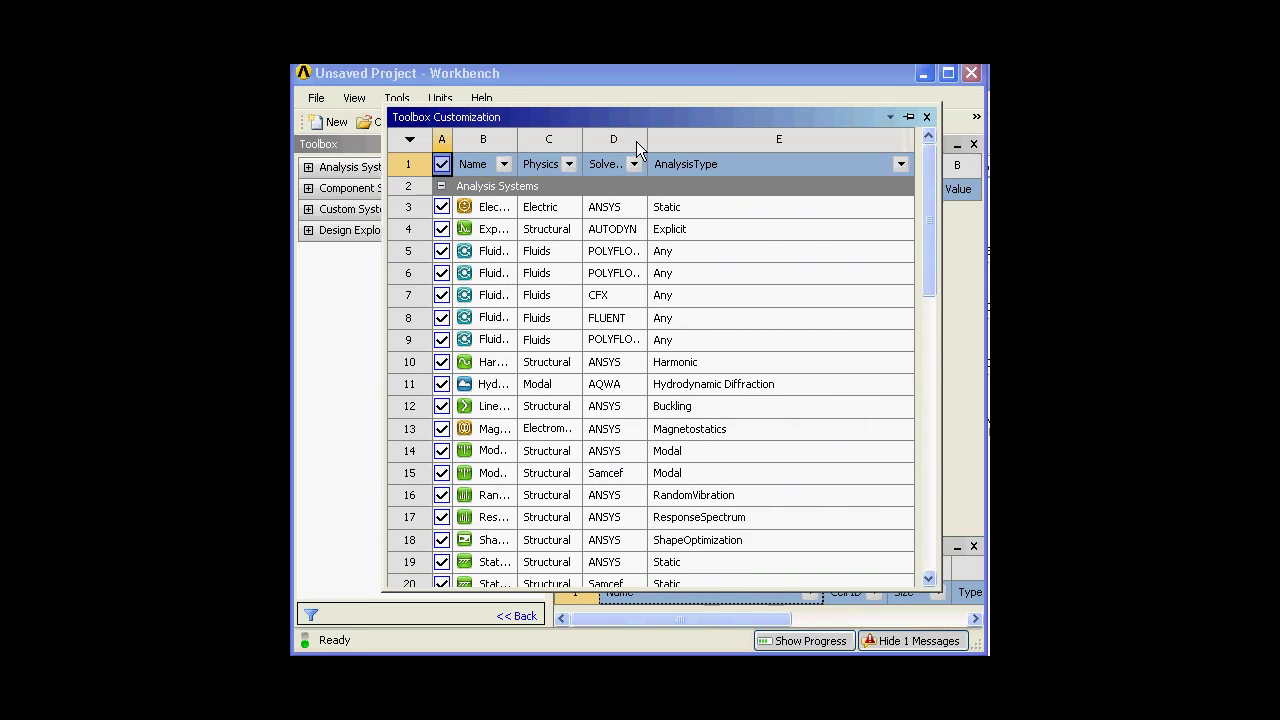
drag(646, 146, 782, 150)
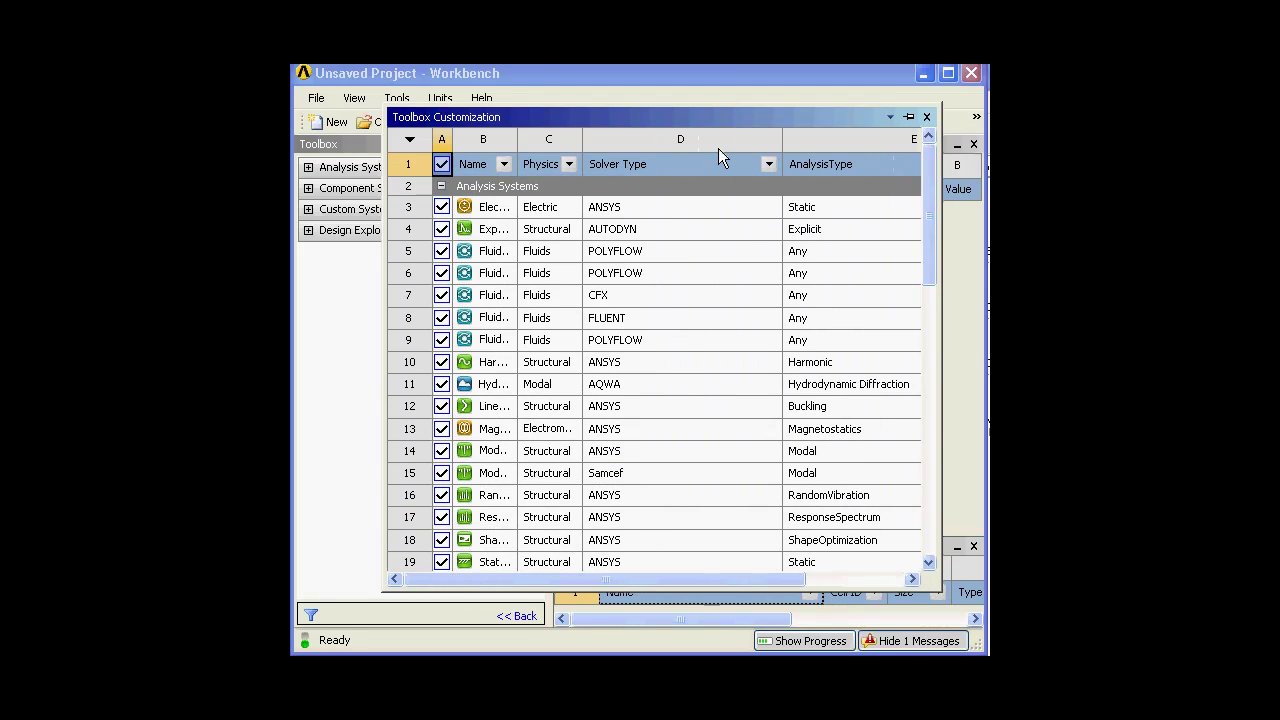
drag(579, 135, 680, 135)
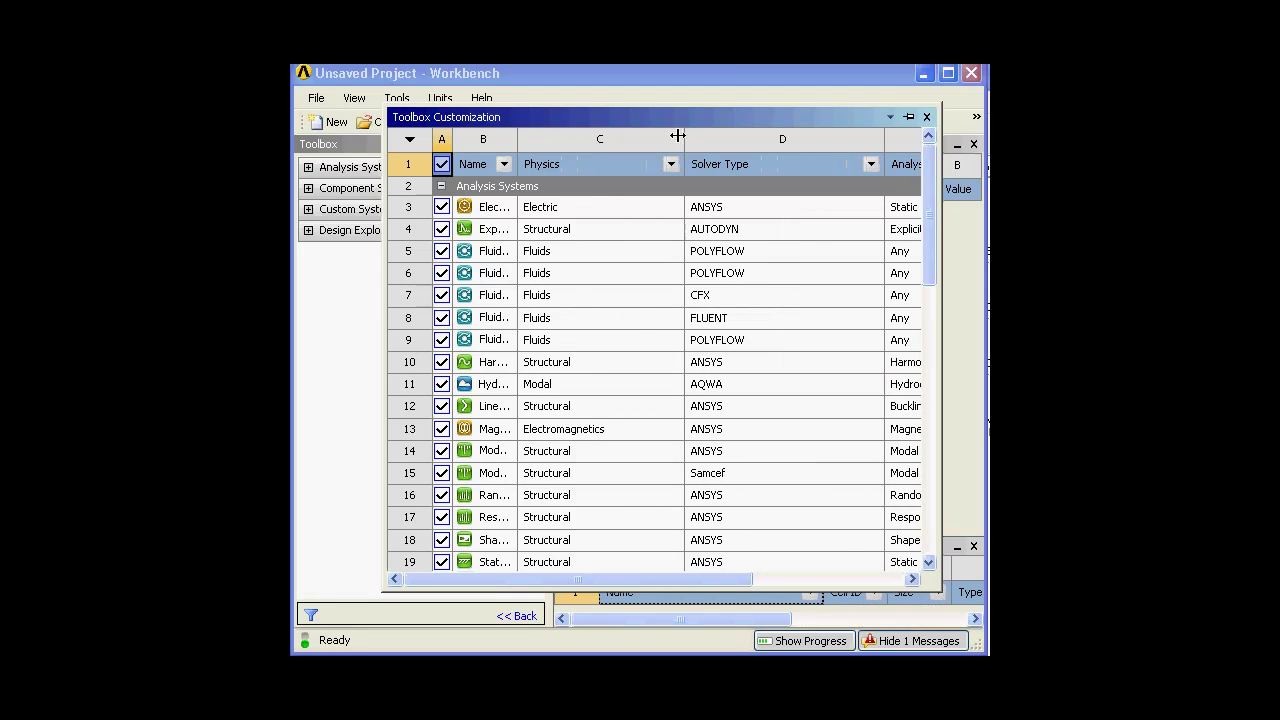
drag(517, 139, 542, 139)
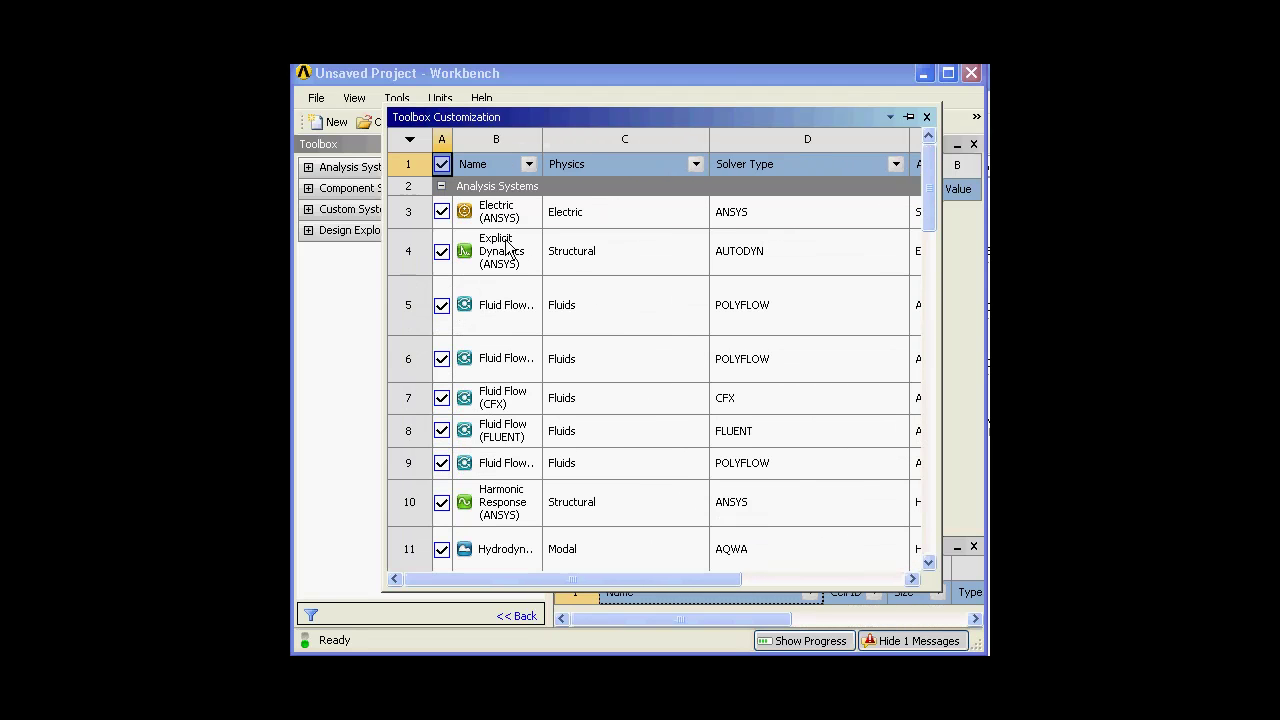
Move the Toolbox Customization window clear of the Toolbox and expand the Analysis Systems group beside it
click(397, 117)
drag(396, 114, 337, 70)
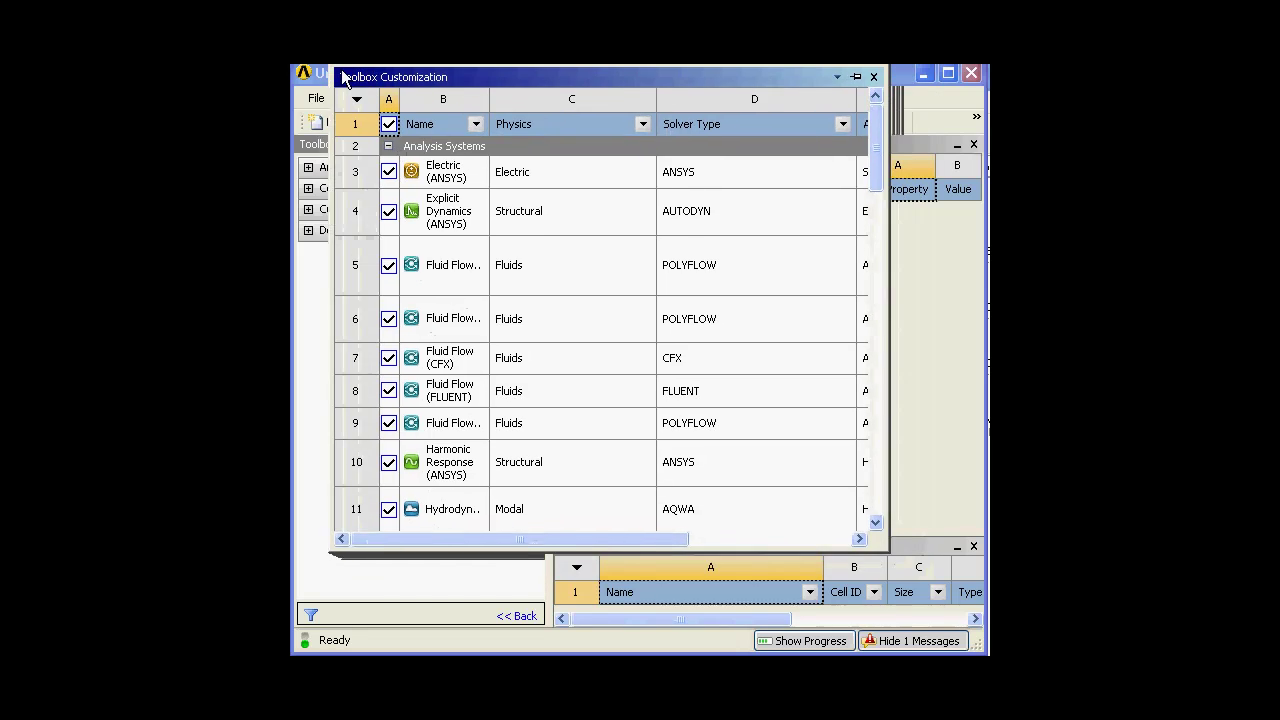
click(384, 169)
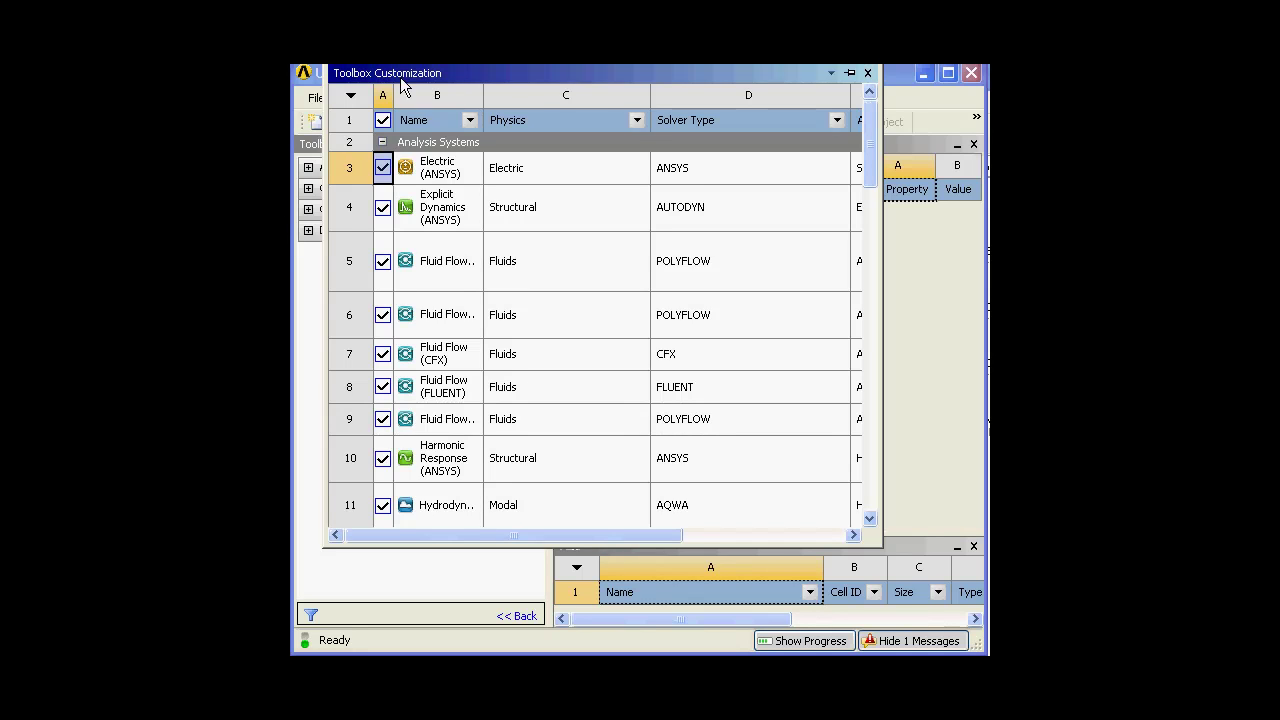
drag(402, 78, 558, 69)
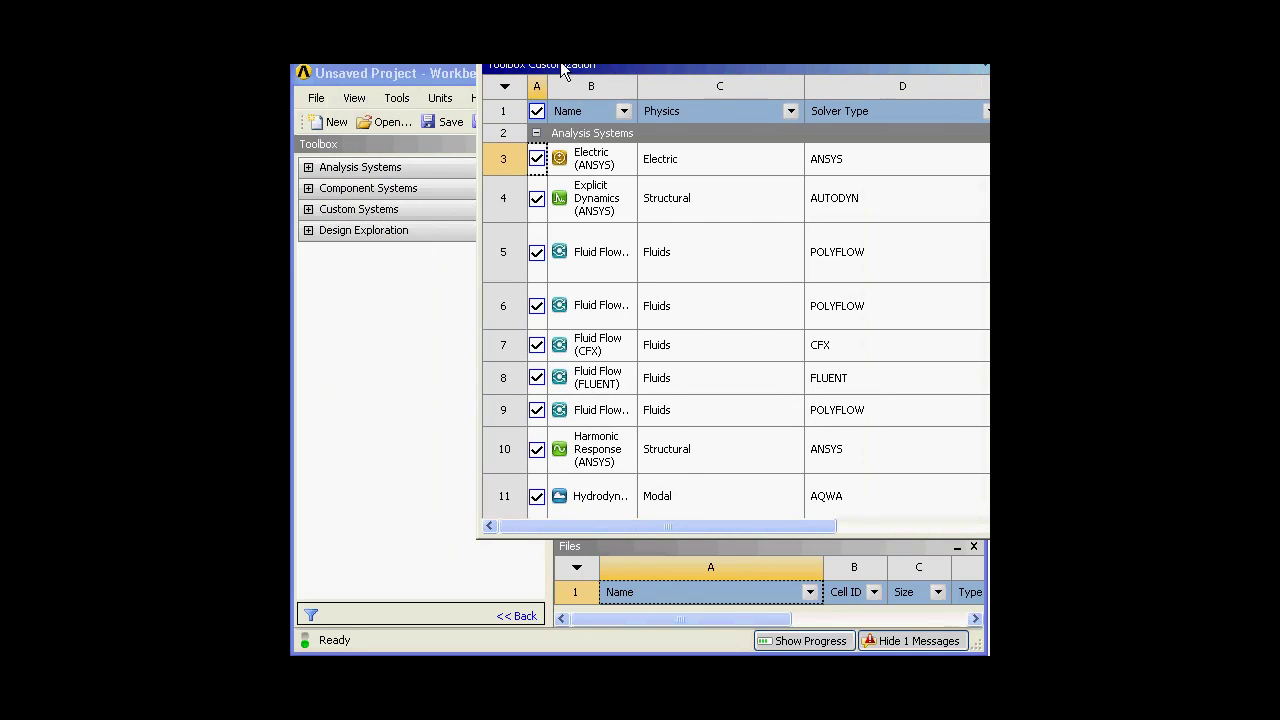
click(309, 168)
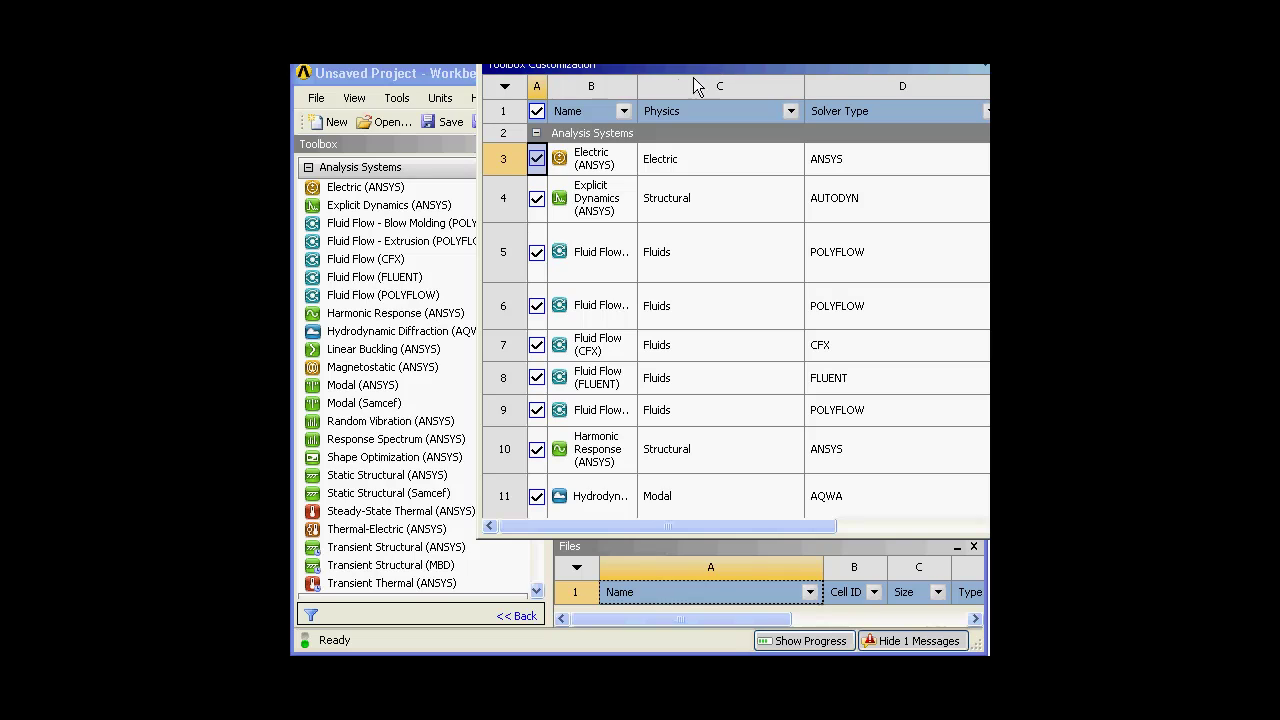
Hide the Electric (ANSYS) system and all five Fluid Flow systems from the toolbox's Analysis Systems group
click(537, 158)
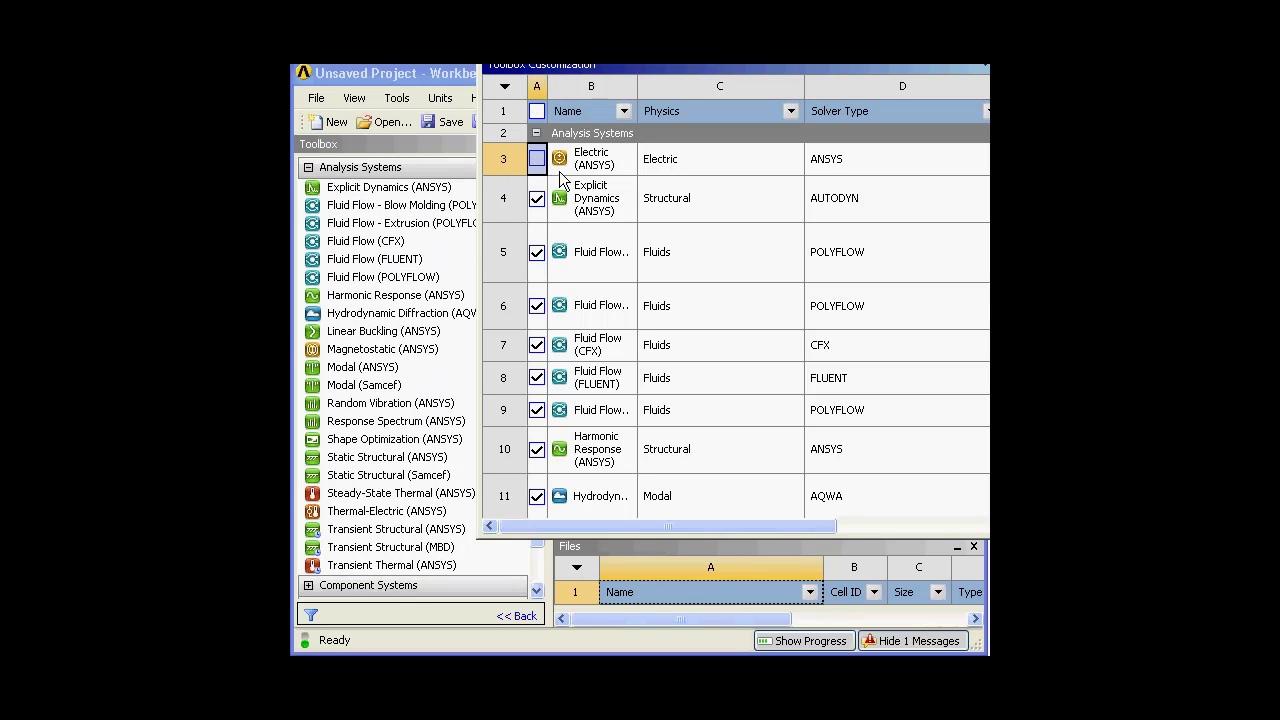
click(537, 251)
click(537, 306)
click(537, 346)
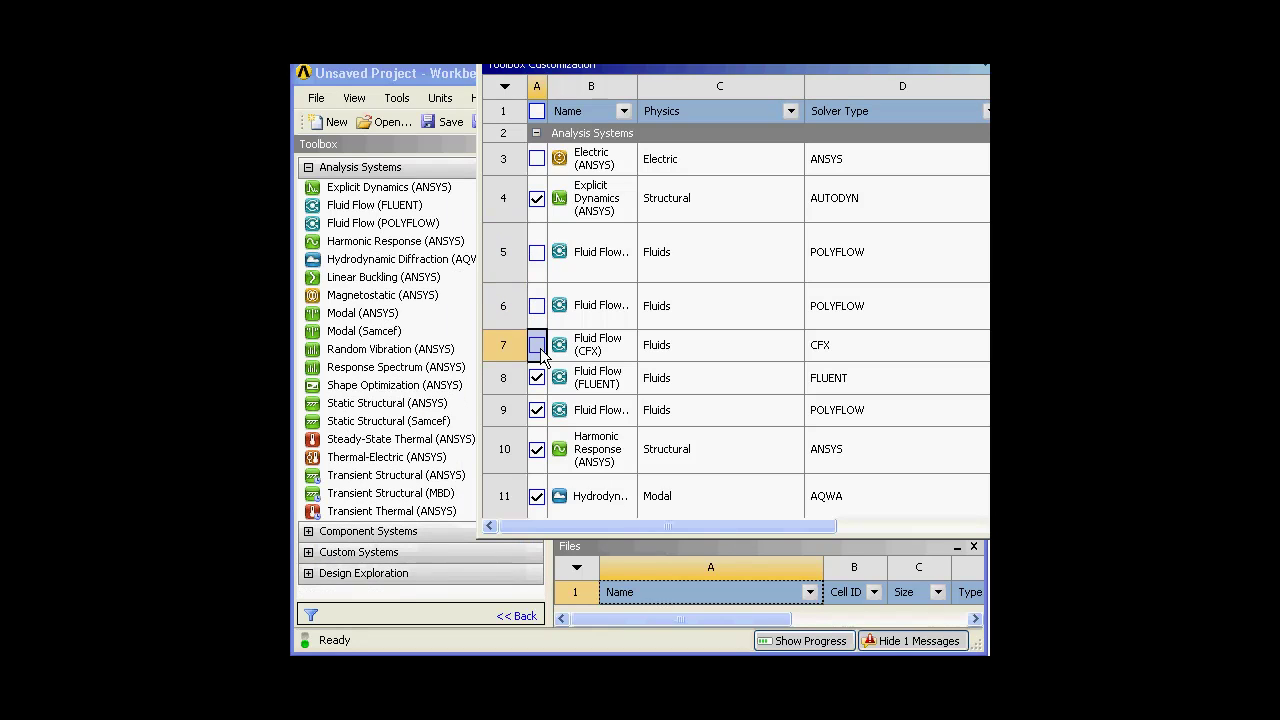
click(537, 377)
click(537, 411)
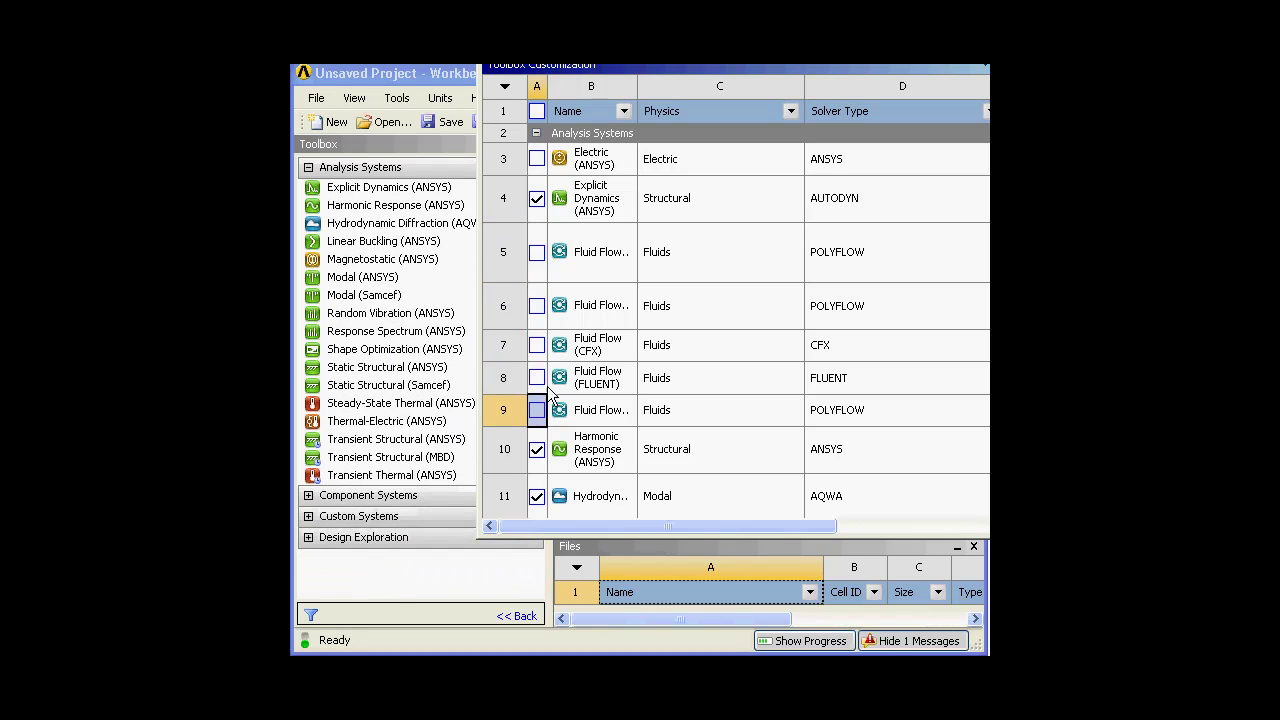
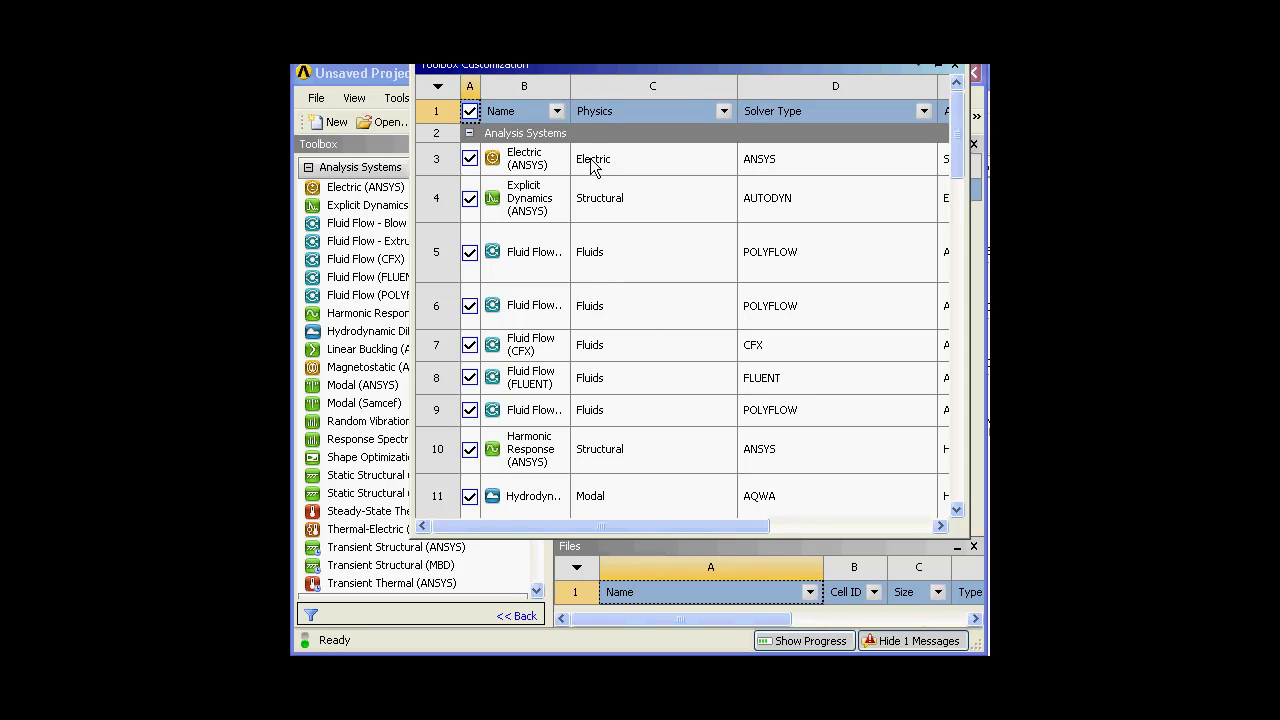
Widen the Name column and review the physics and solver type of each analysis system in the customization list
drag(571, 88, 616, 88)
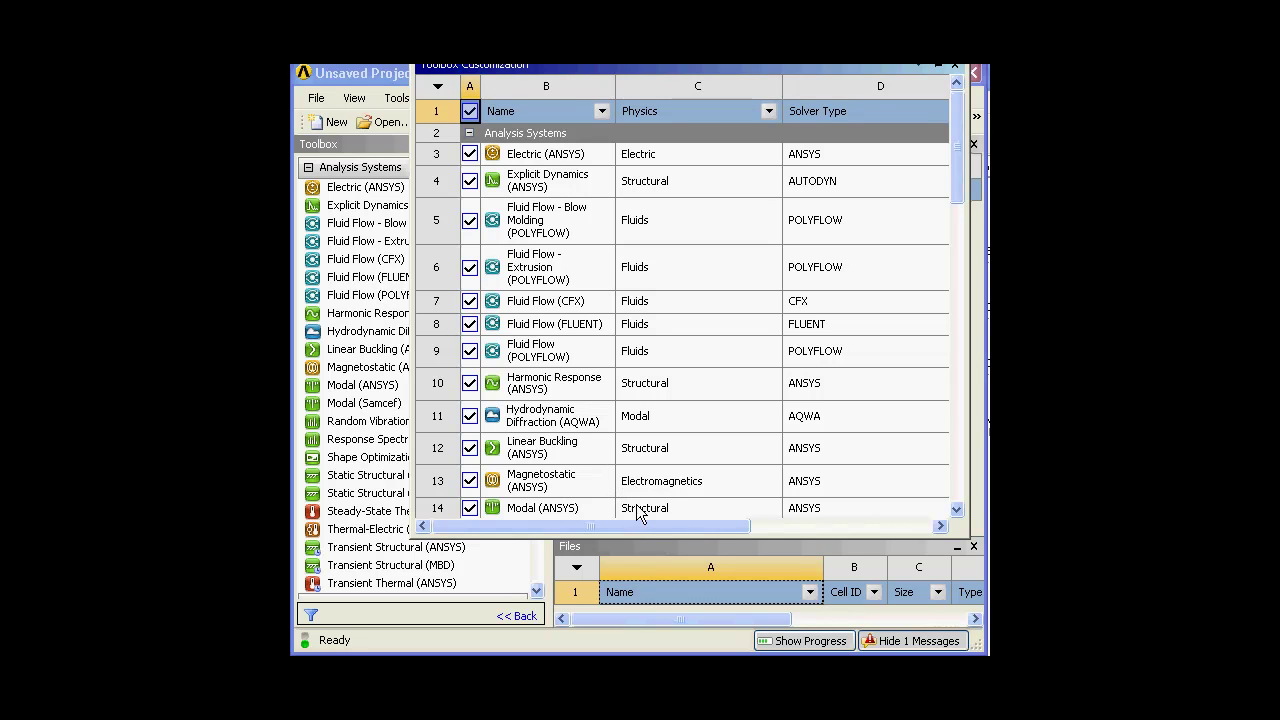
scroll(712, 442, down, 5)
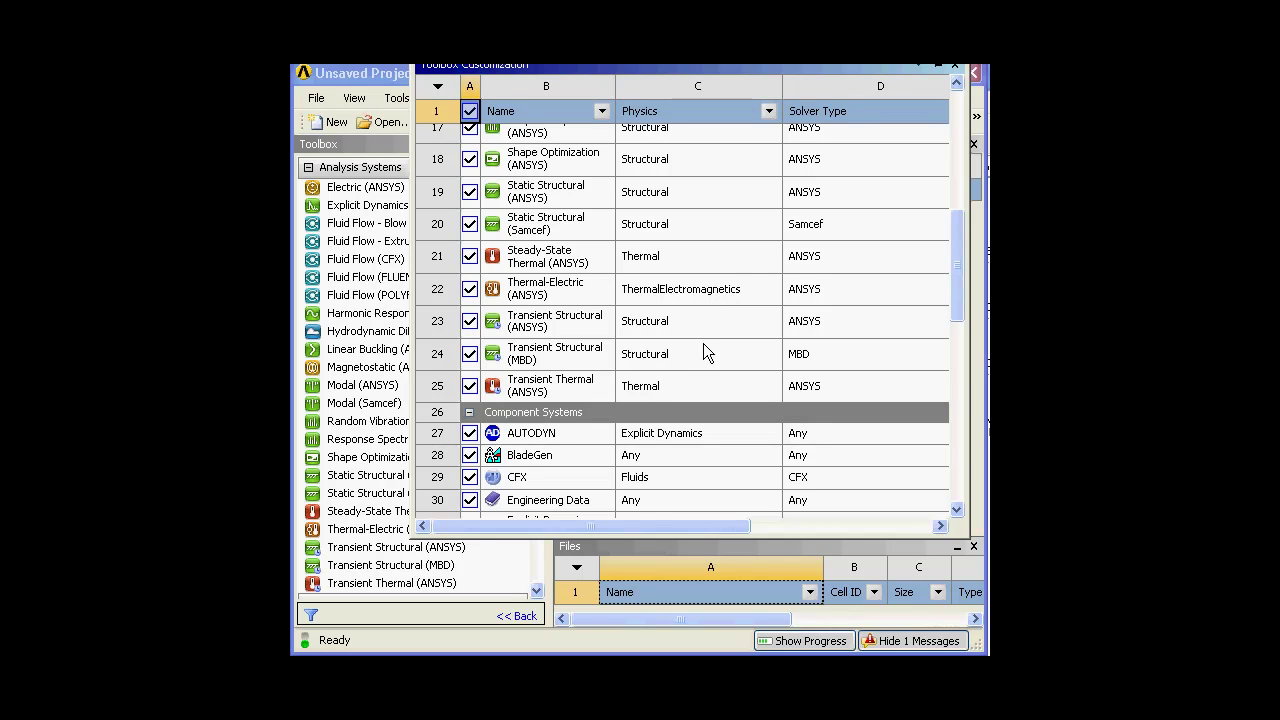
scroll(720, 375, up, 5)
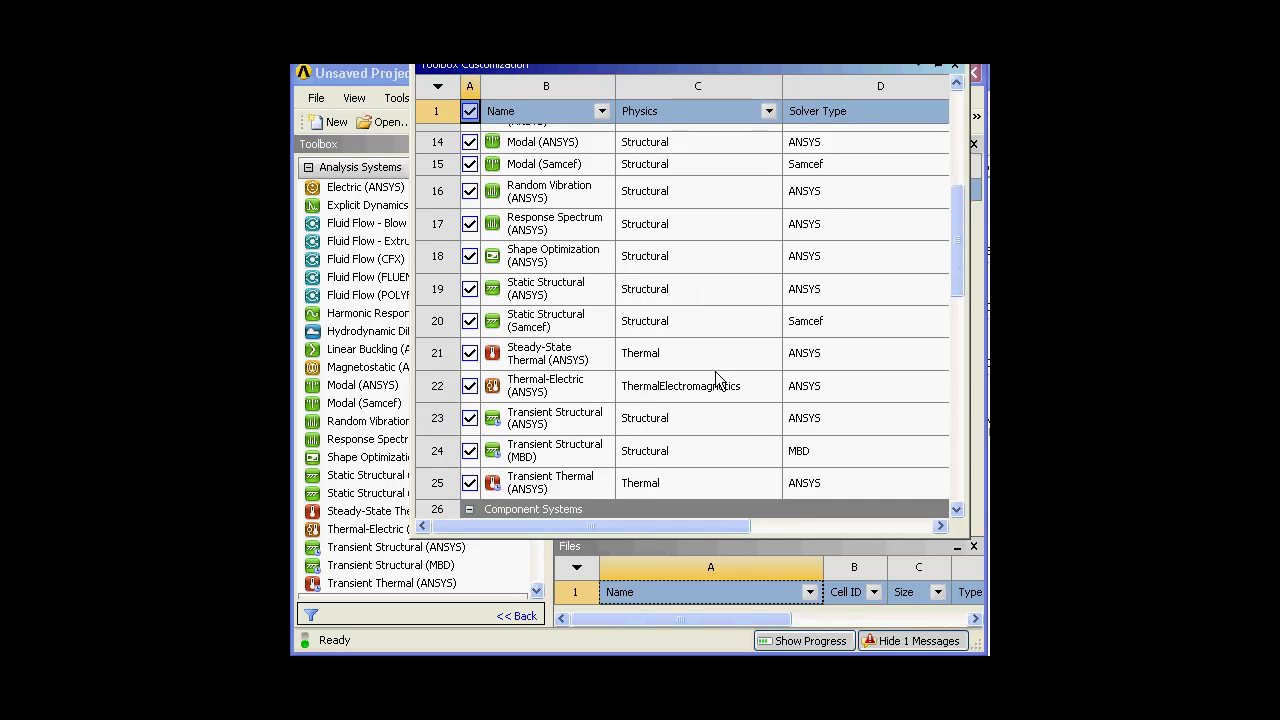
drag(745, 523, 831, 519)
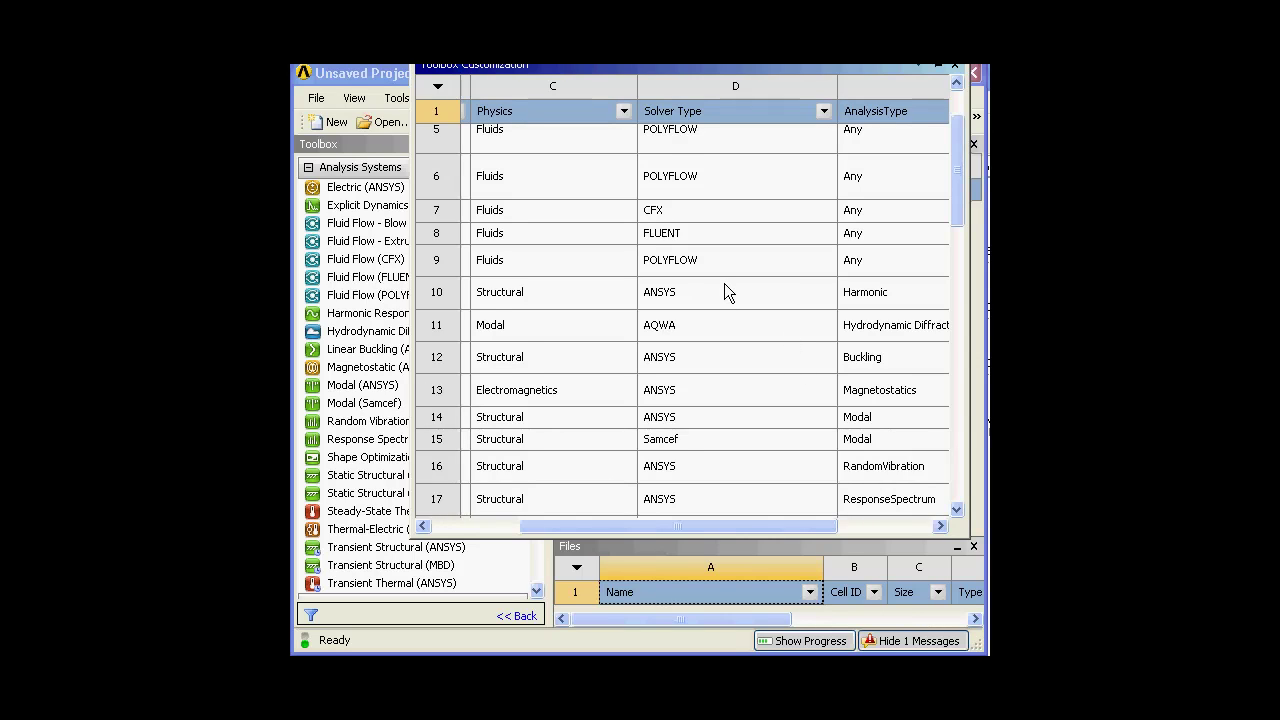
scroll(724, 283, up, 1)
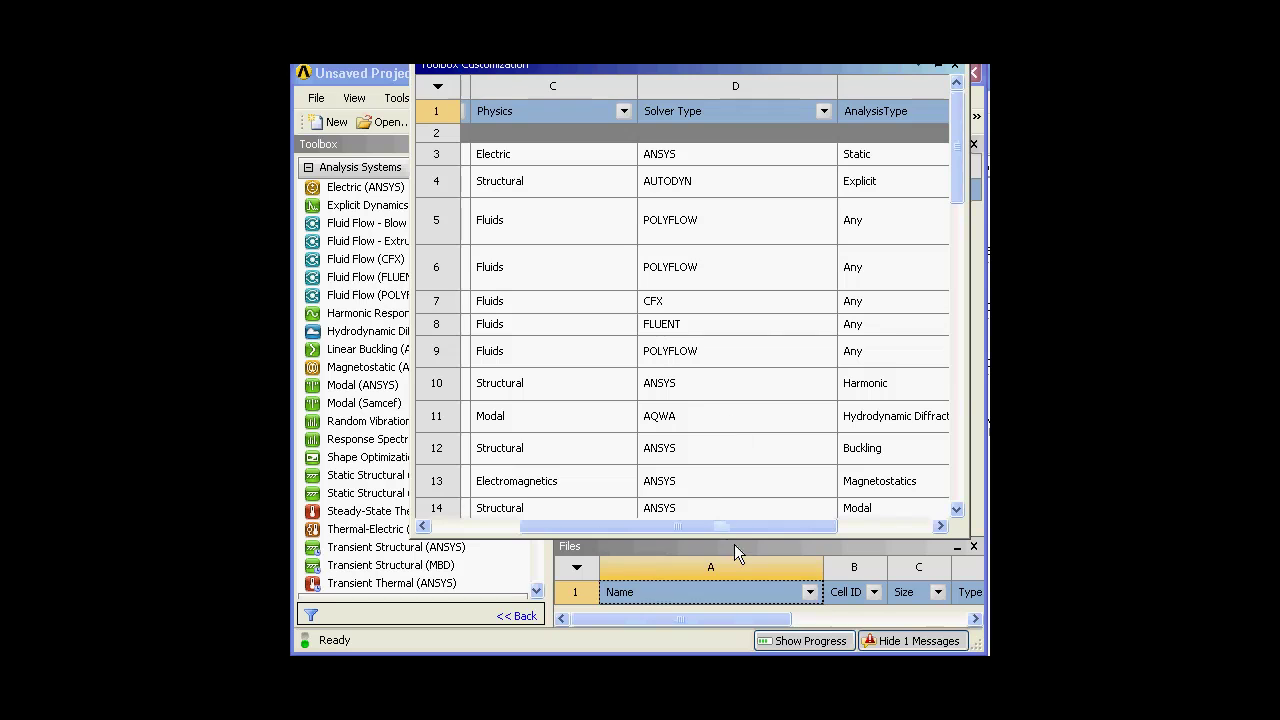
drag(726, 526, 722, 481)
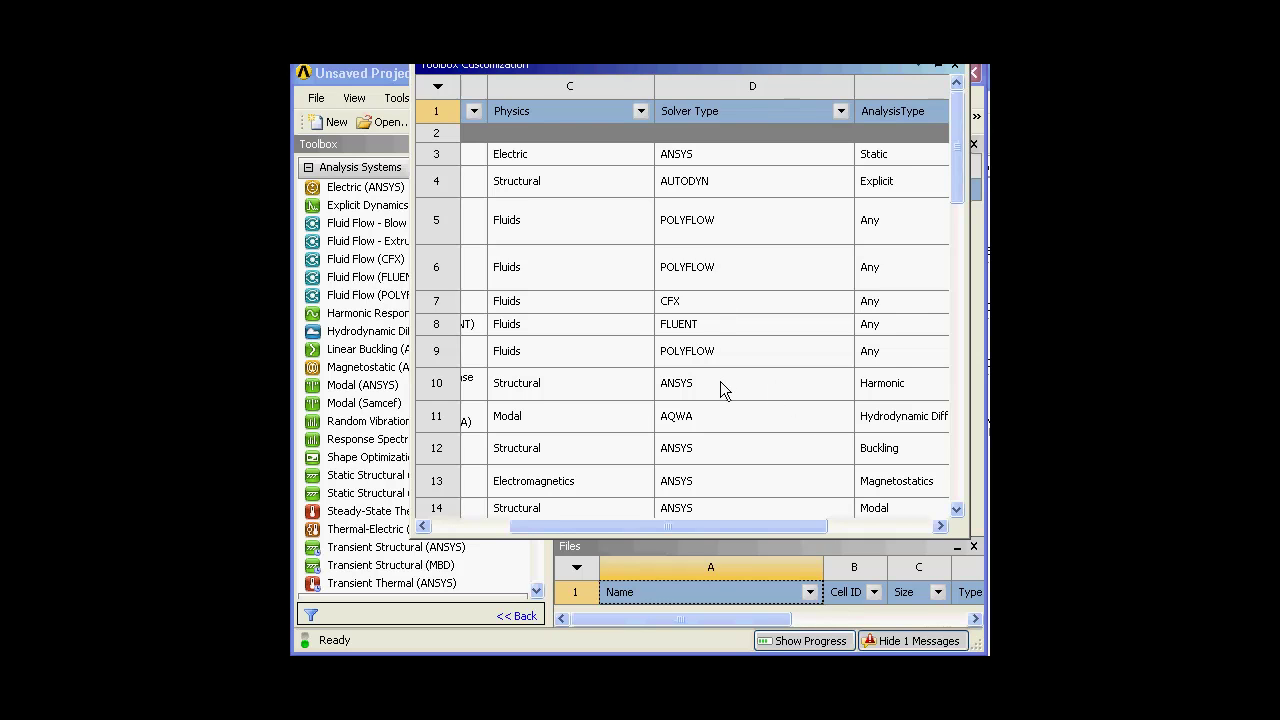
scroll(720, 381, down, 1)
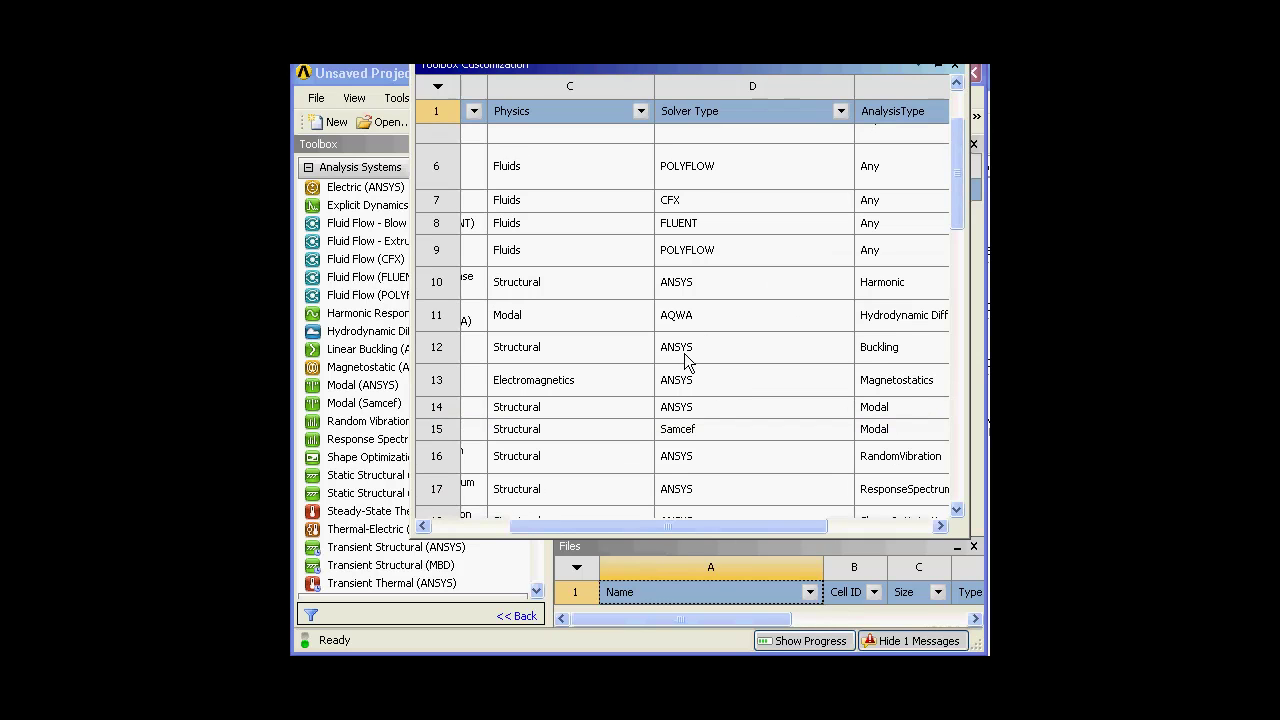
scroll(708, 442, down, 1)
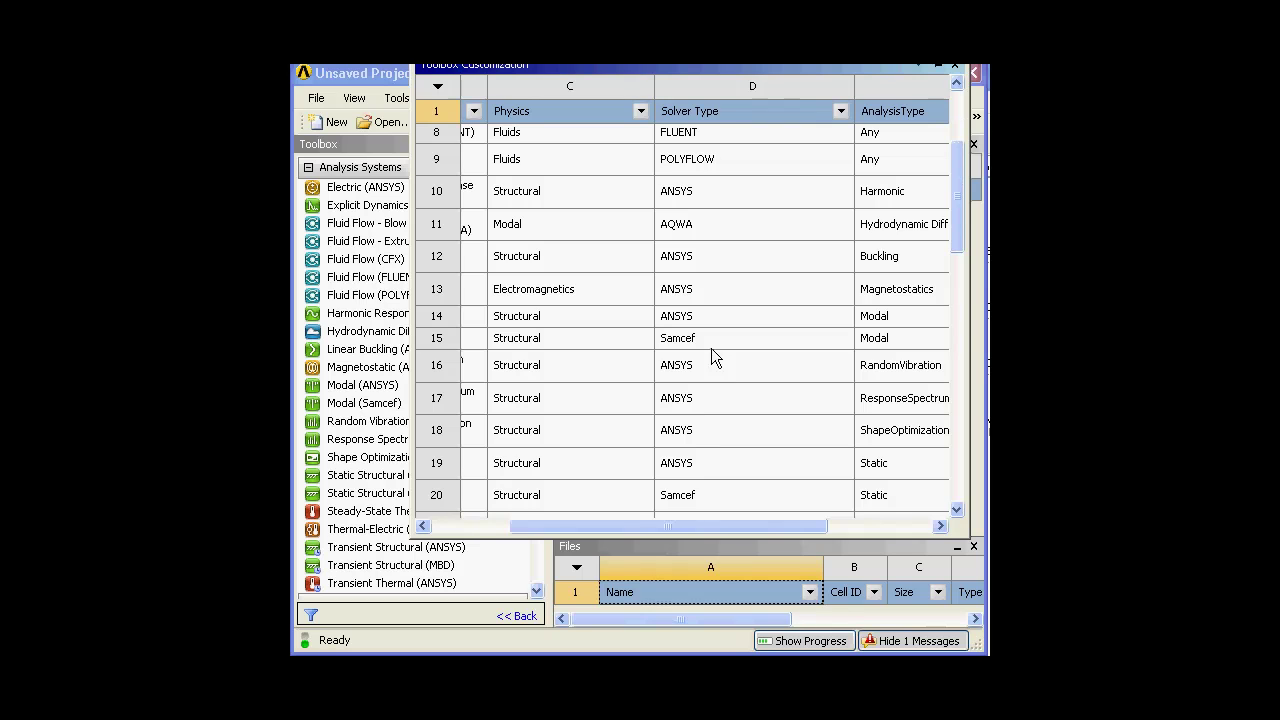
scroll(762, 355, down, 2)
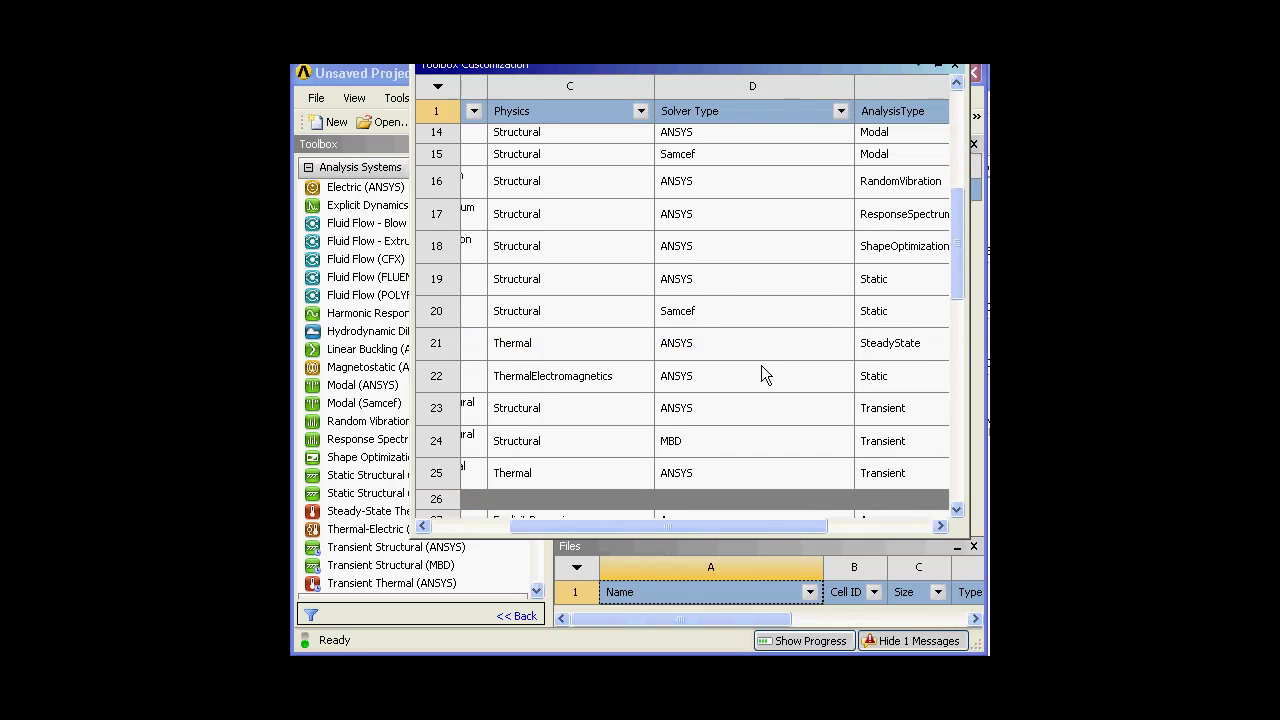
Compare the system names with their solver and analysis types, continuing into the Component Systems rows
drag(778, 530, 703, 525)
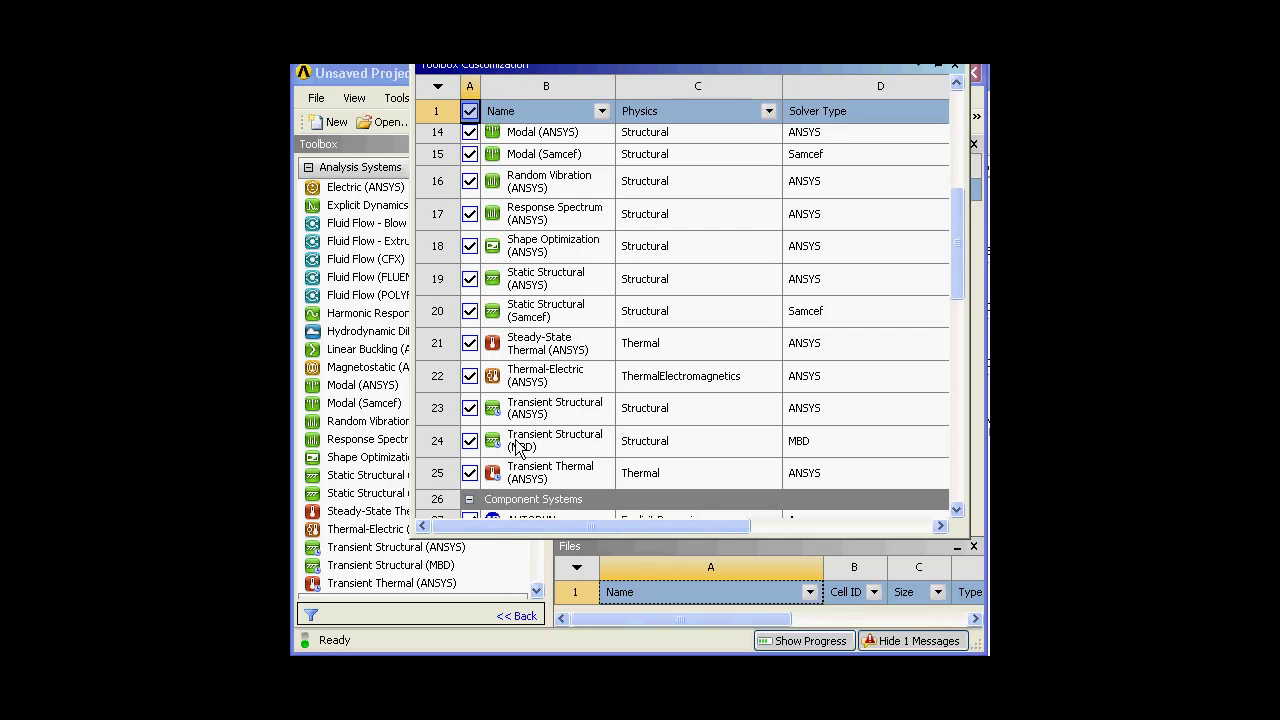
drag(682, 527, 832, 504)
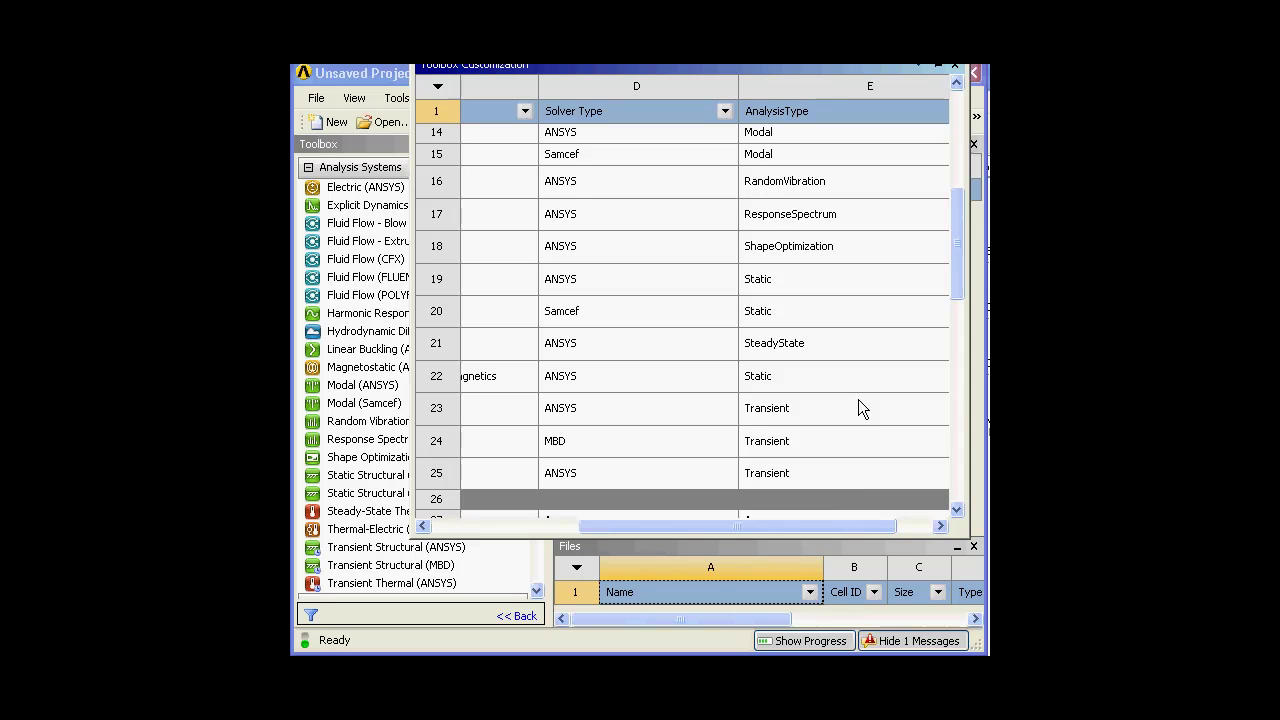
scroll(858, 400, up, 5)
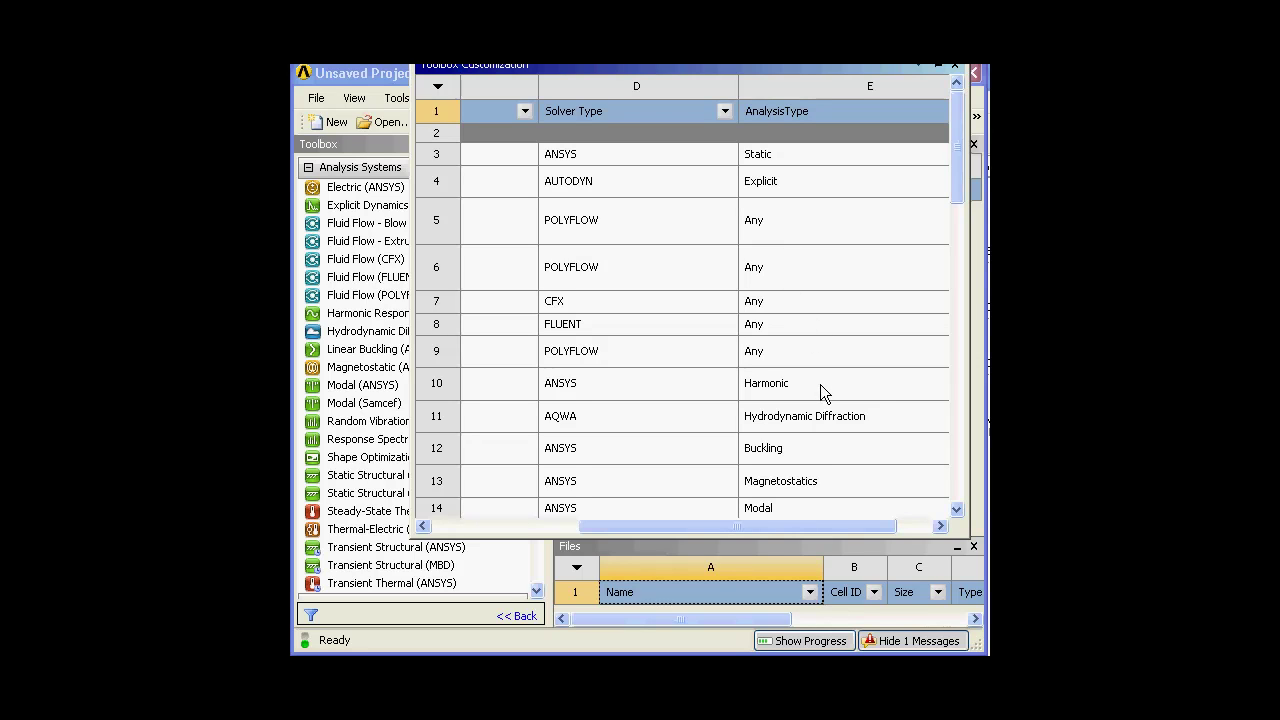
scroll(882, 416, down, 4)
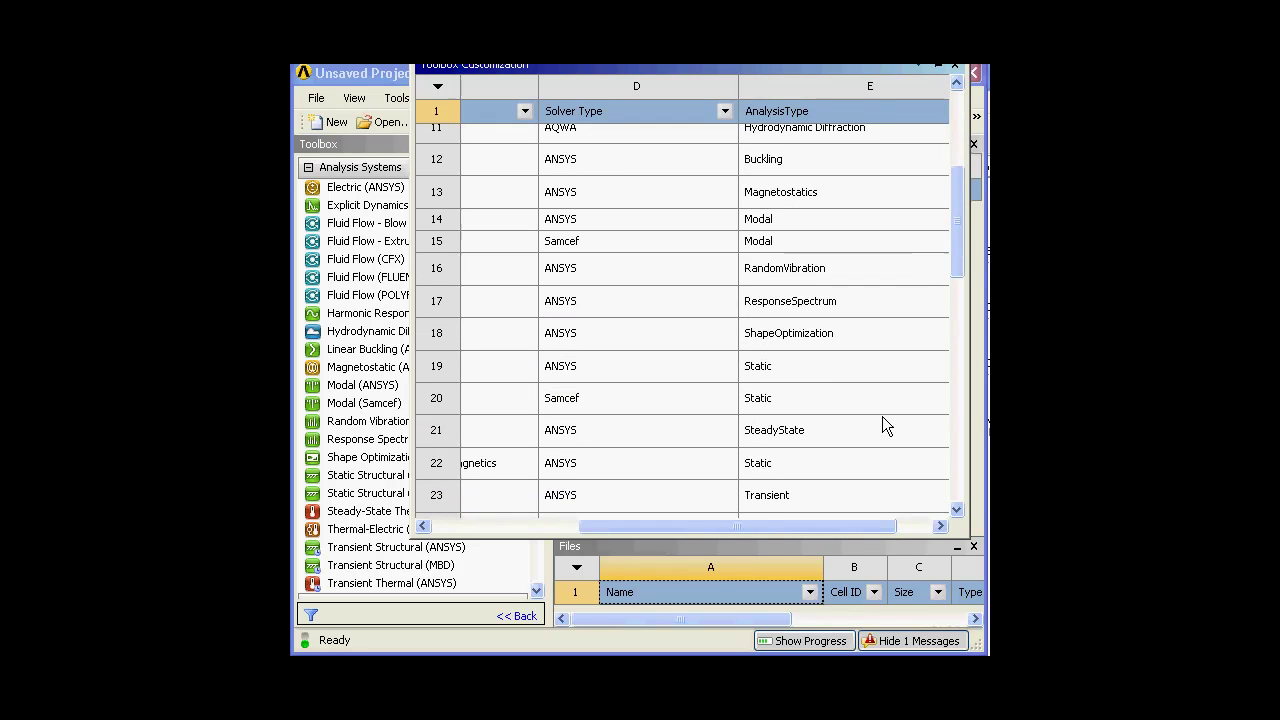
scroll(897, 318, down, 1)
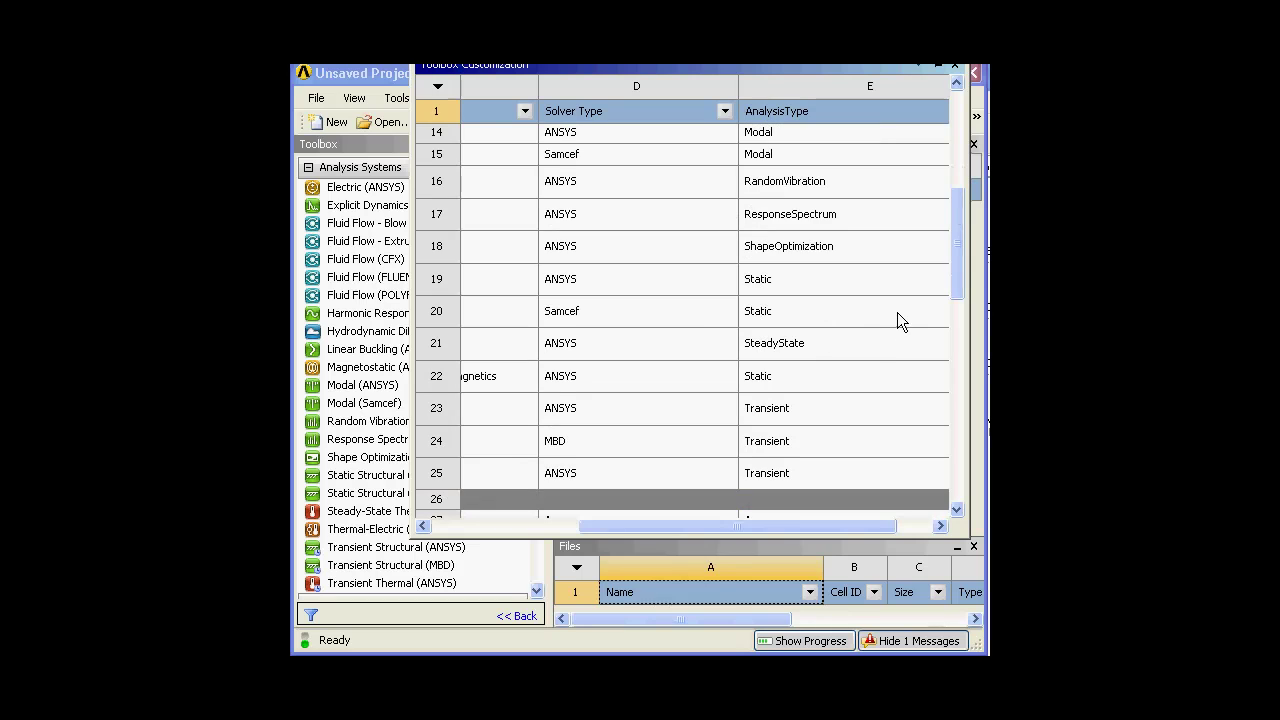
scroll(790, 320, down, 3)
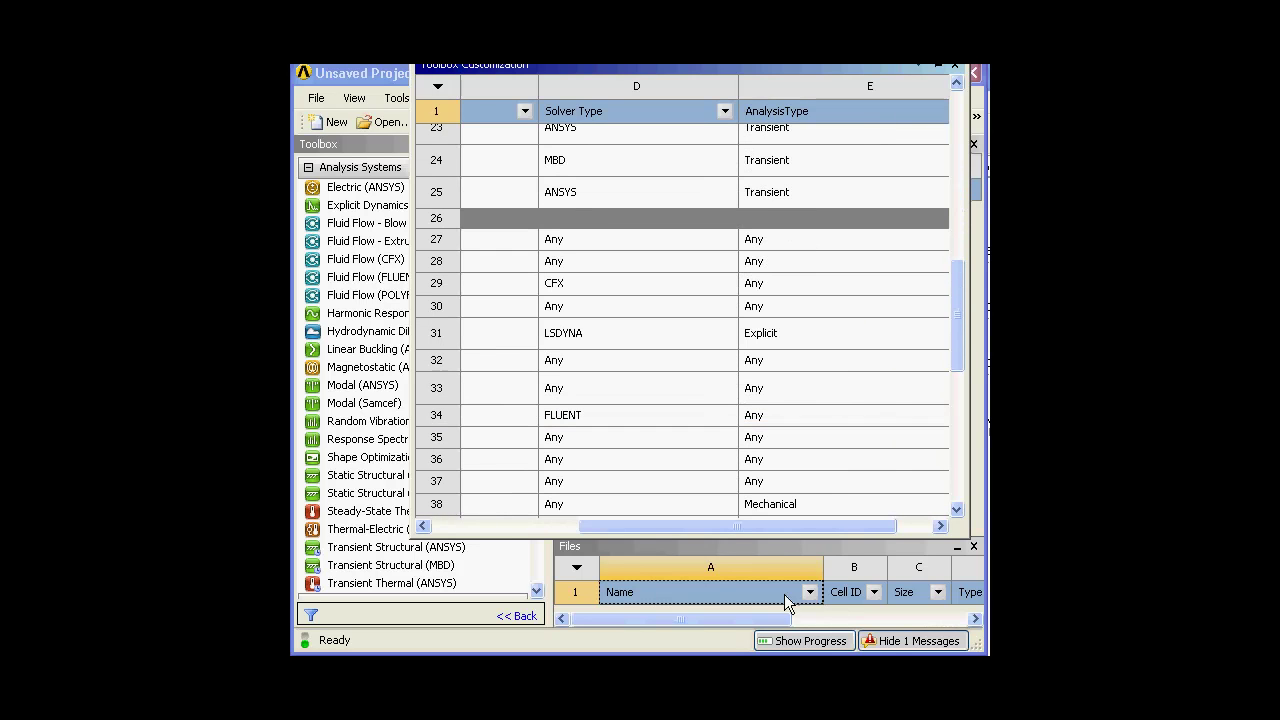
Look over the Component Systems and Custom Systems entries, and close the Toolbox Customization window
drag(781, 526, 576, 526)
scroll(589, 382, down, 6)
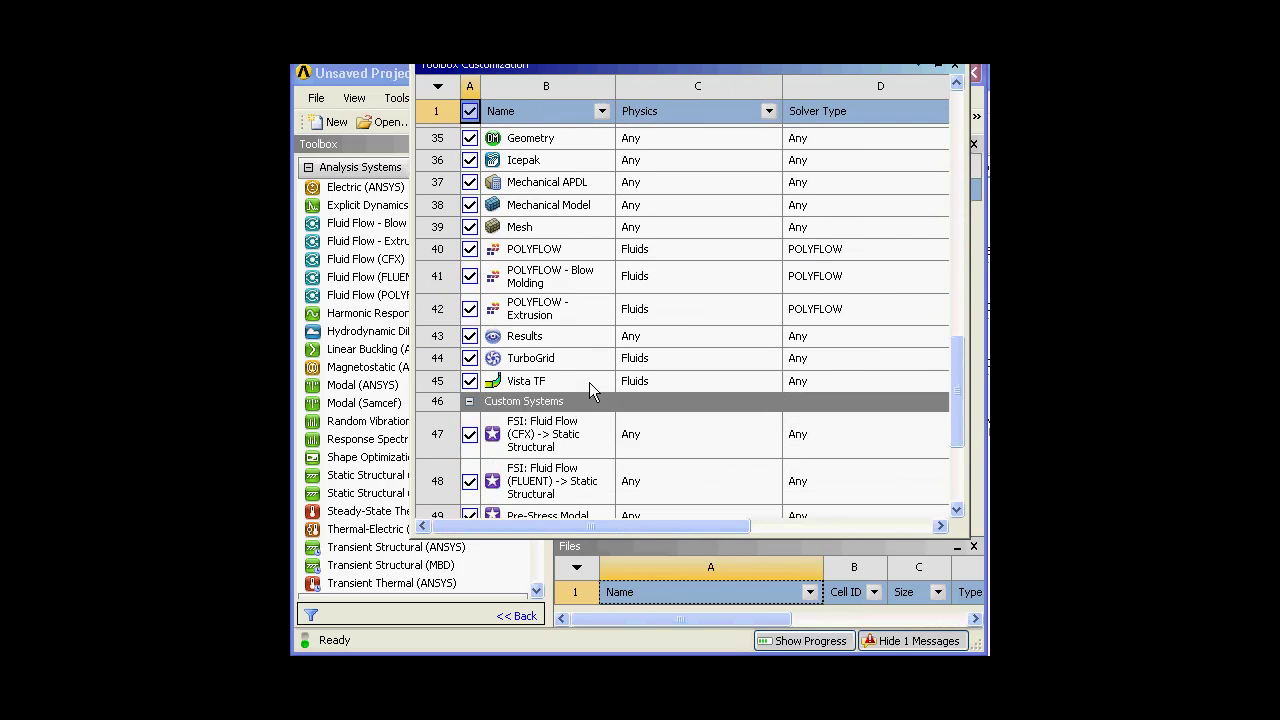
scroll(725, 397, up, 10)
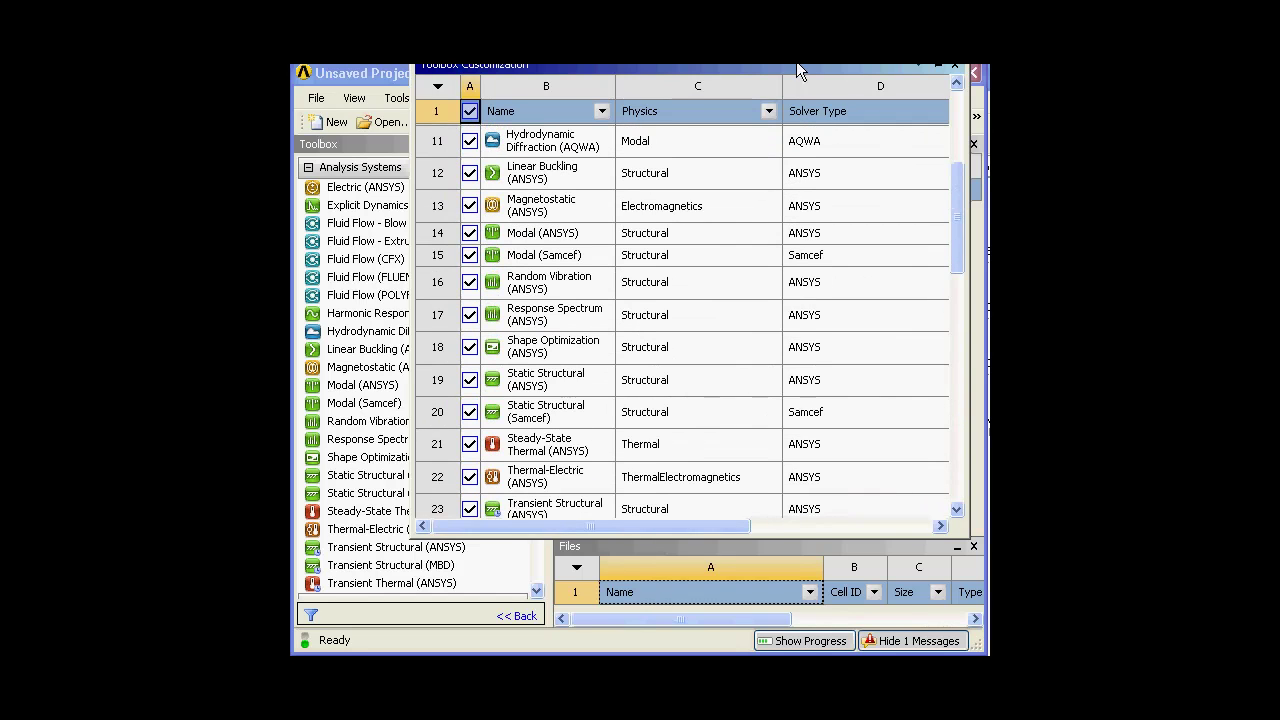
drag(796, 63, 755, 133)
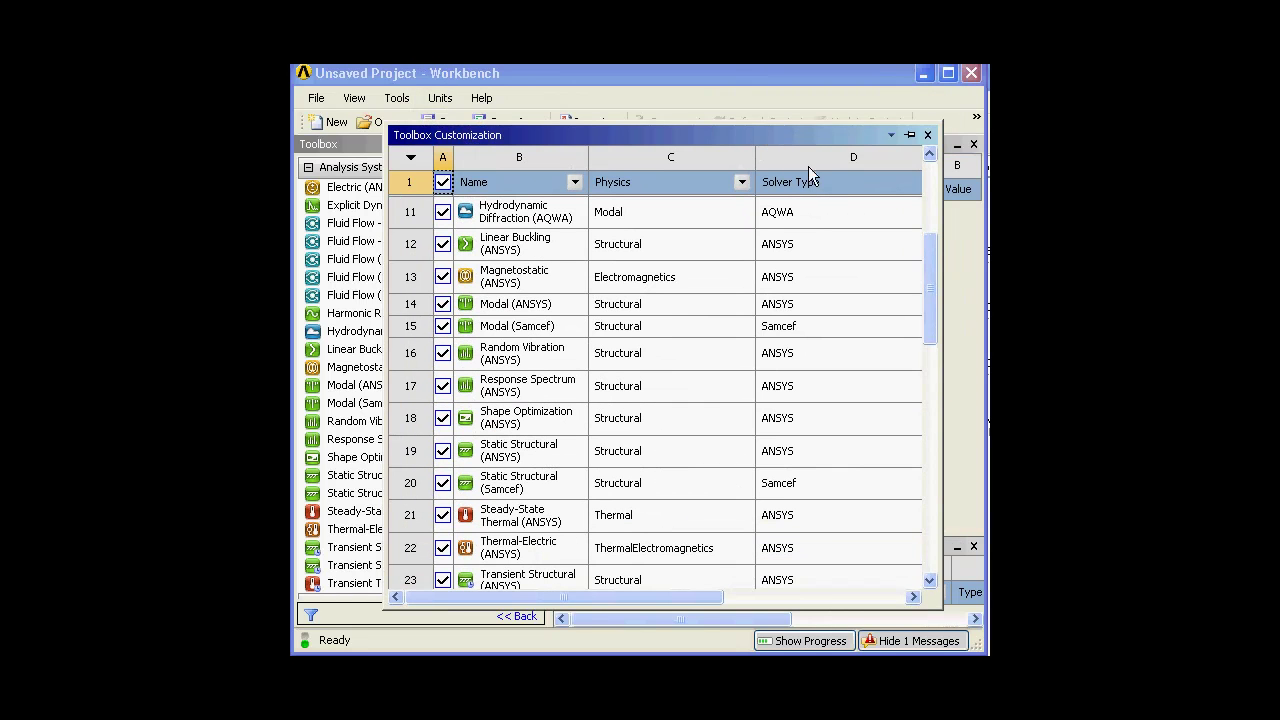
click(927, 136)
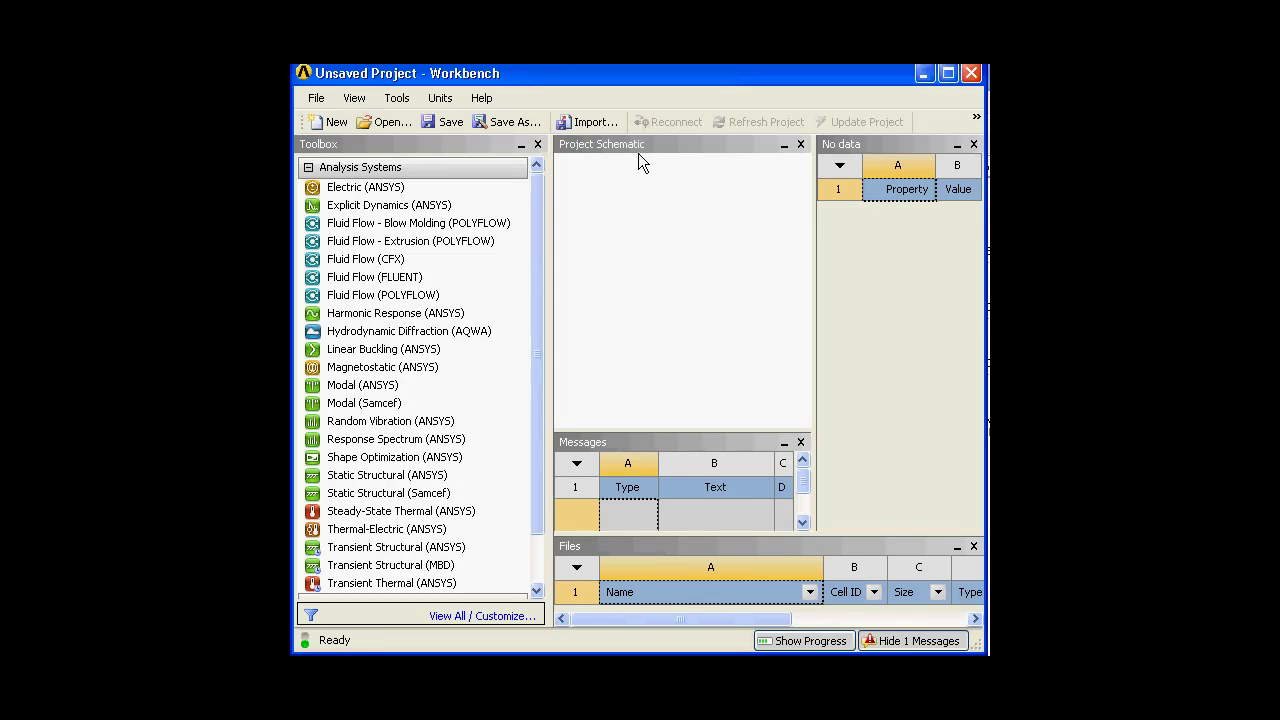
Look over the Electric and Explicit Dynamics toolbox entries, the Project Schematic, the properties pane and the Files pane
click(405, 191)
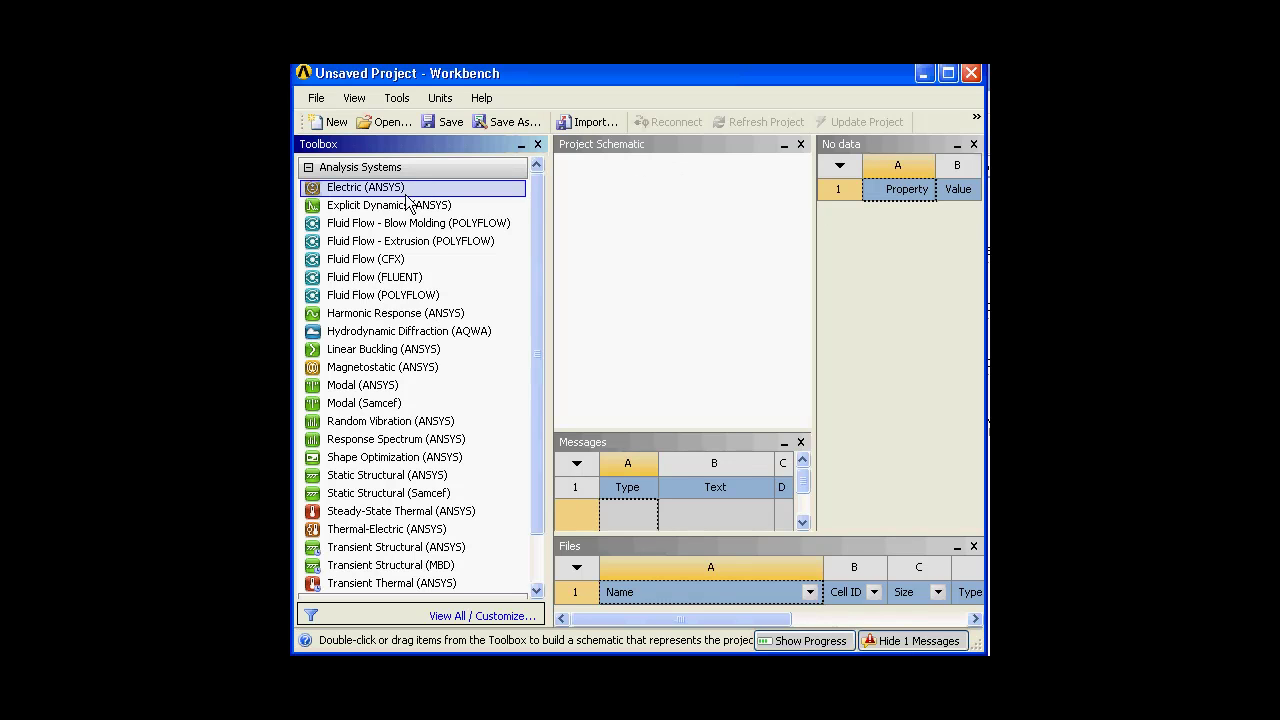
click(408, 203)
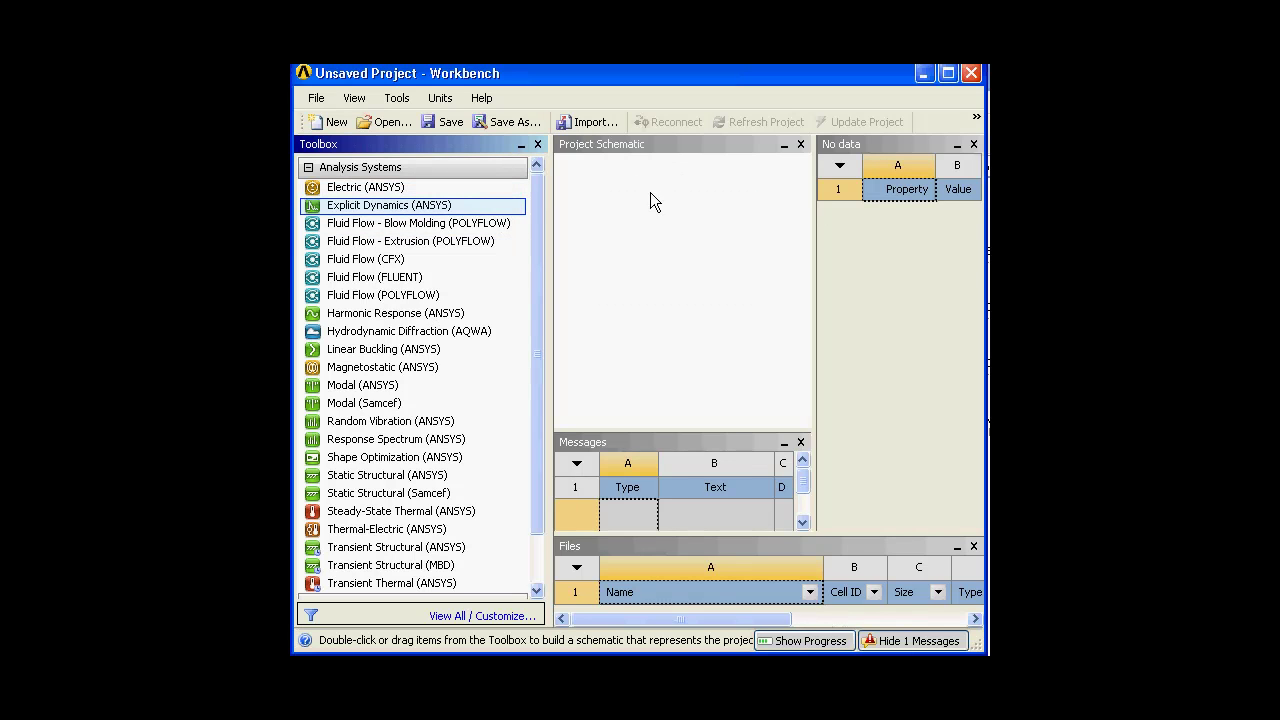
click(654, 287)
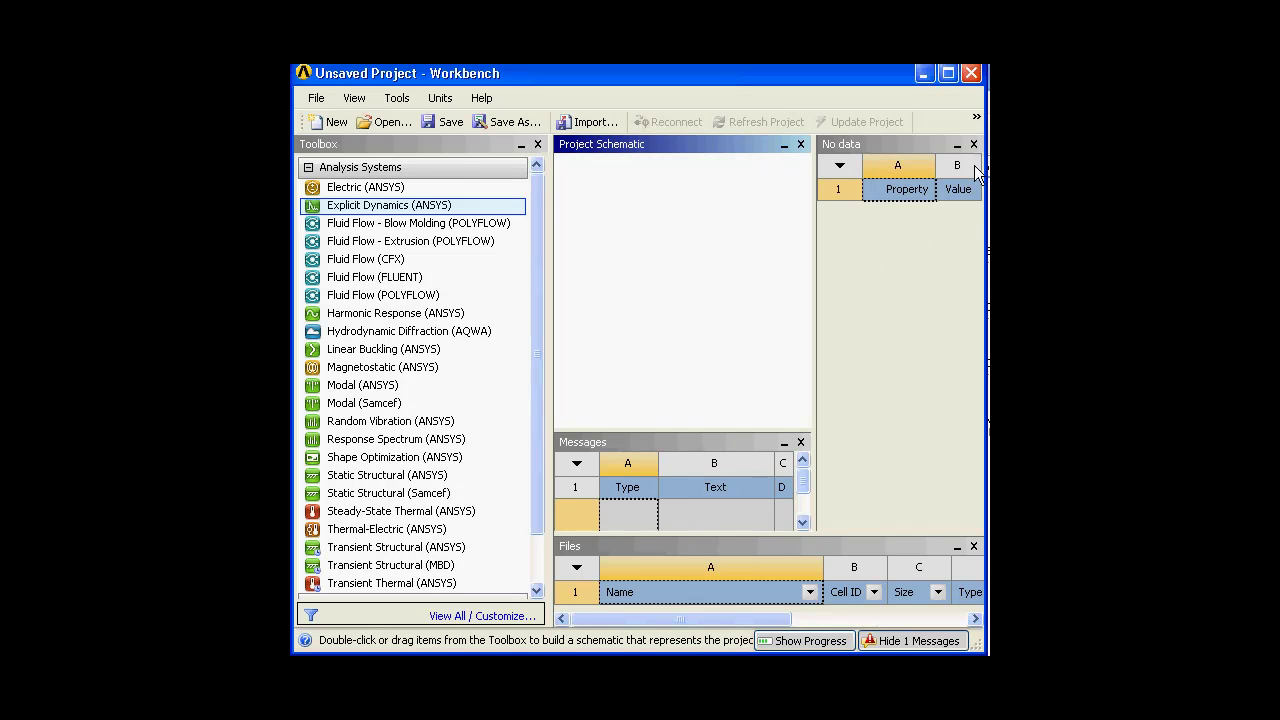
click(918, 144)
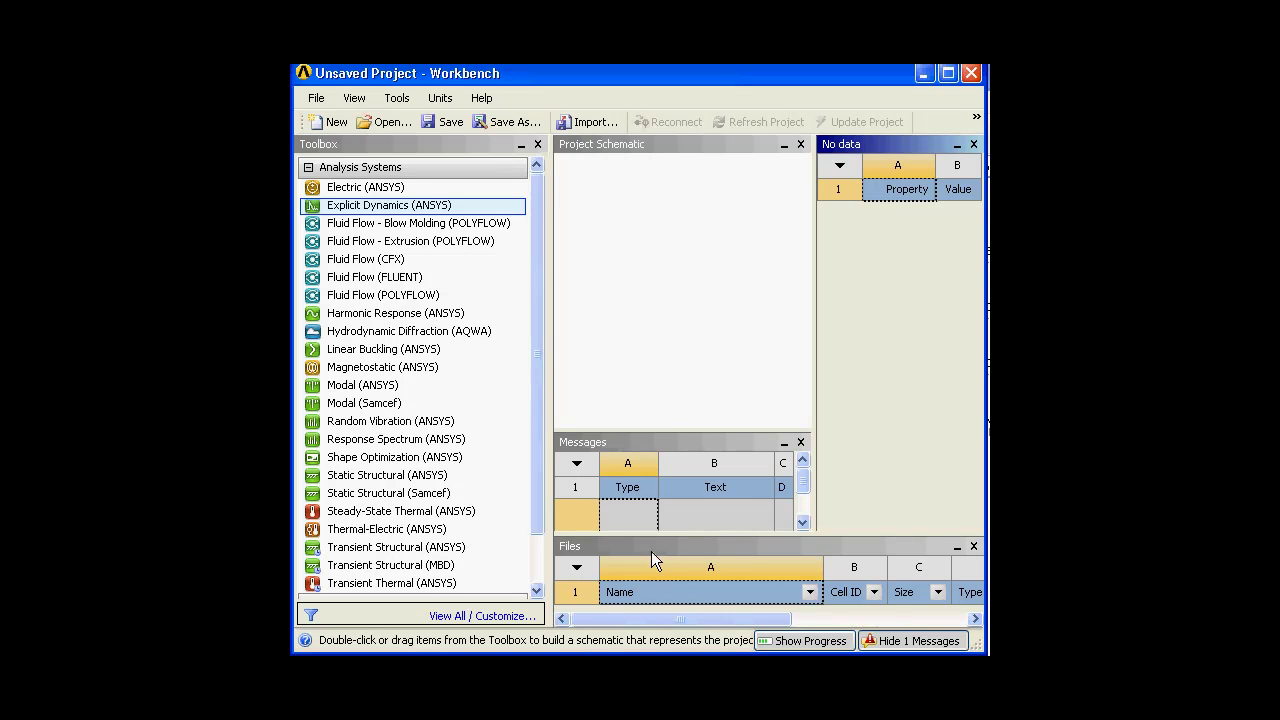
click(604, 547)
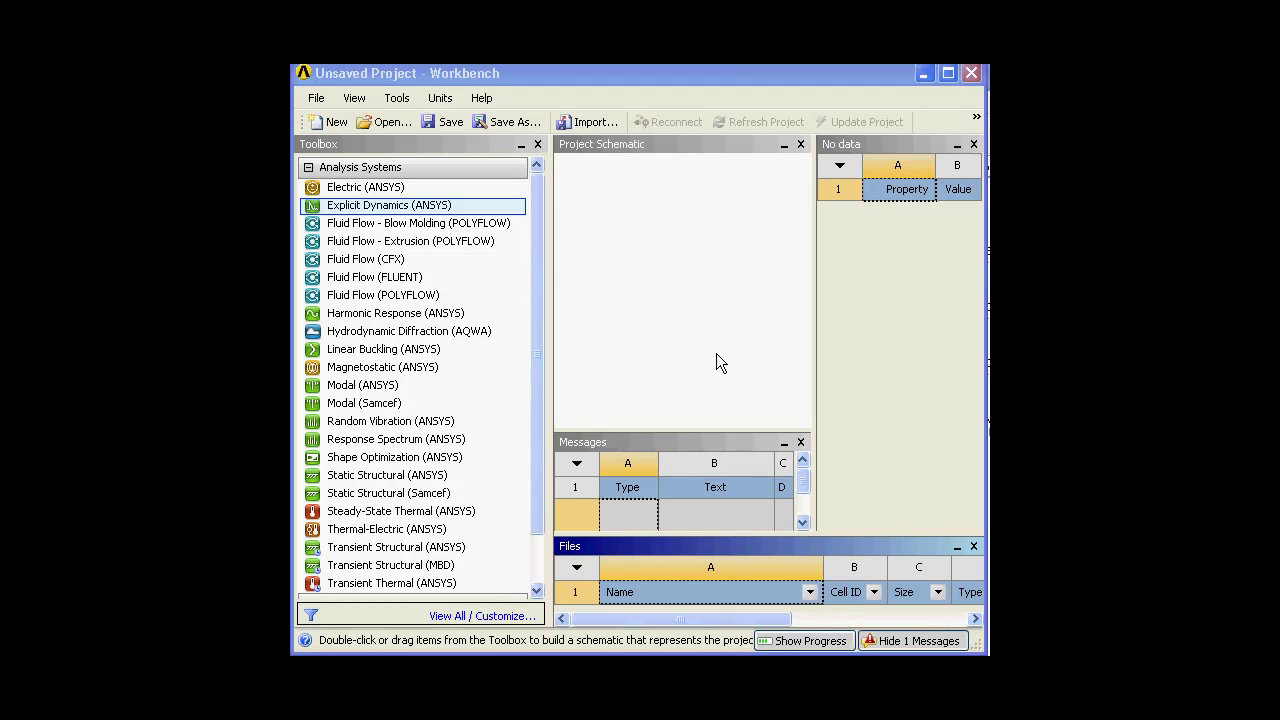
Examine the Type and Text columns of the Messages pane
click(681, 516)
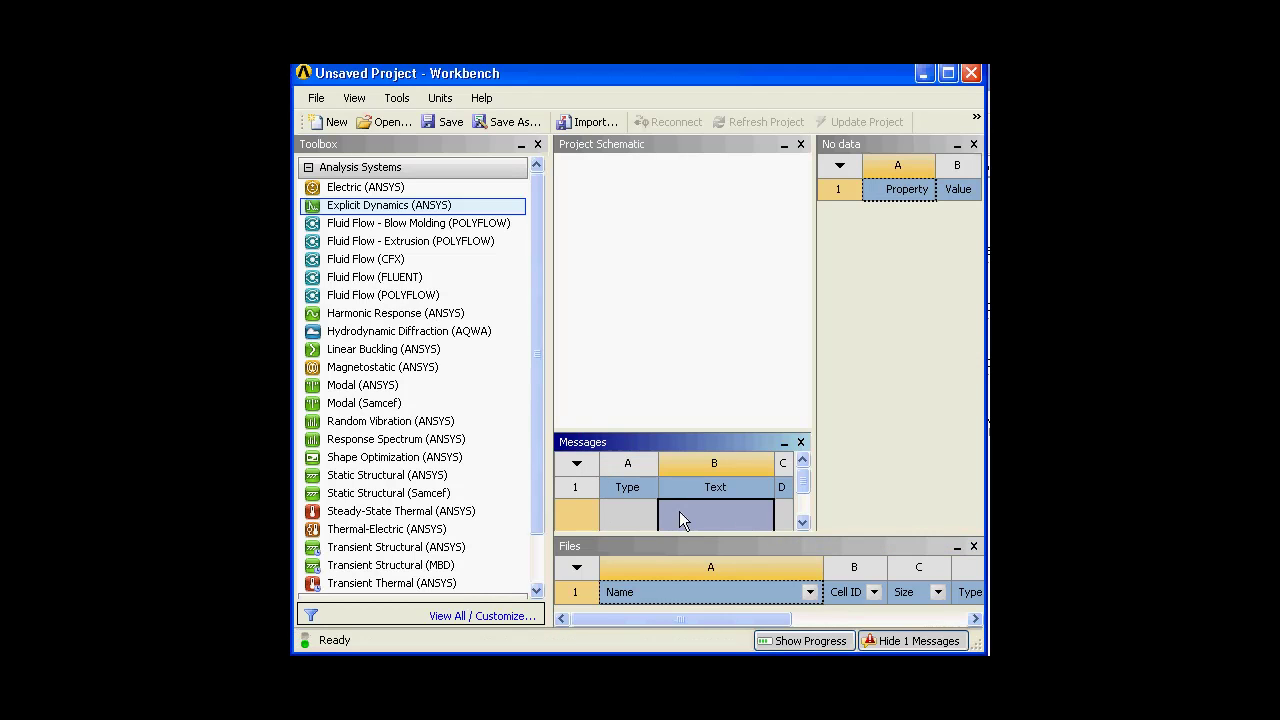
click(628, 516)
click(698, 517)
click(650, 516)
click(688, 516)
click(639, 523)
click(683, 524)
click(620, 528)
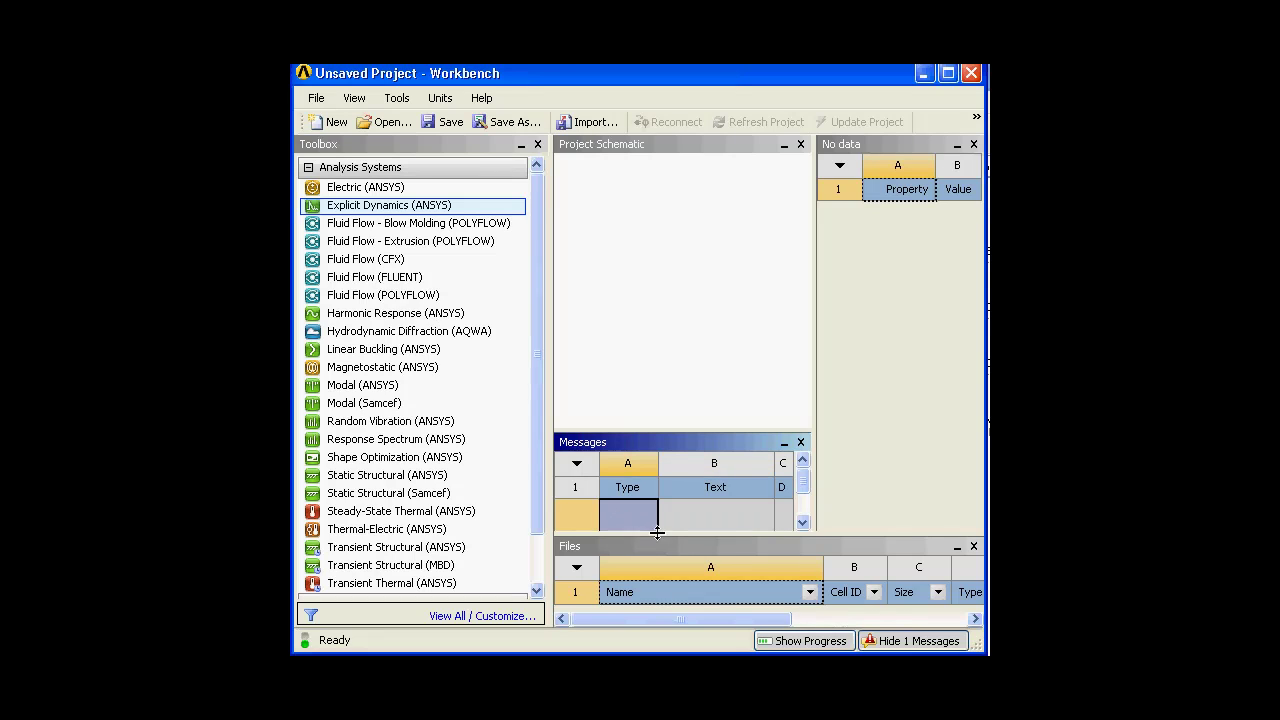